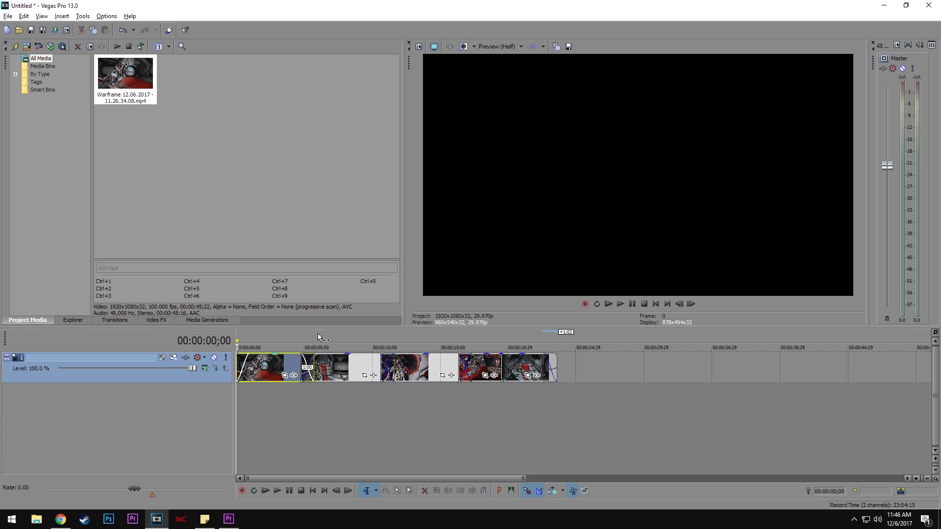
# Step: Play back and scrub the timeline's last clip, then list the File > Export project formats
pyautogui.click(622, 307)
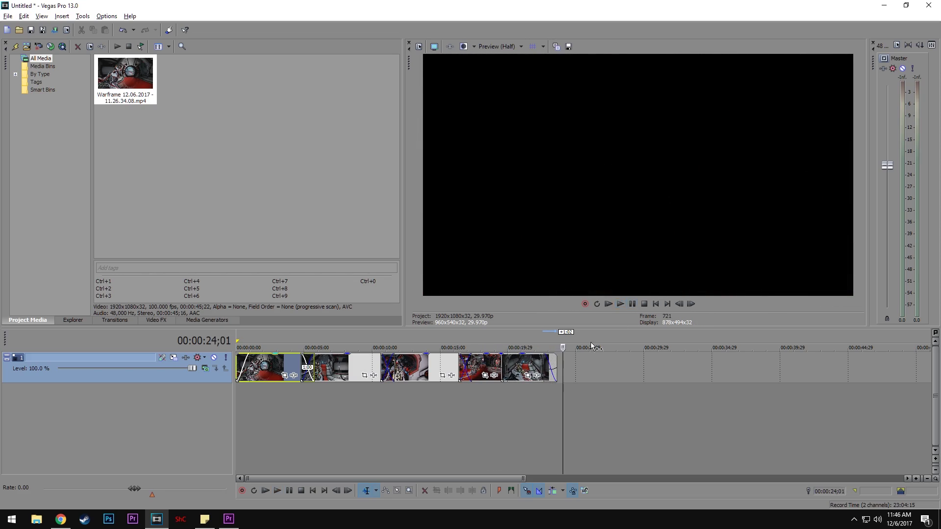
pyautogui.click(503, 367)
pyautogui.click(513, 367)
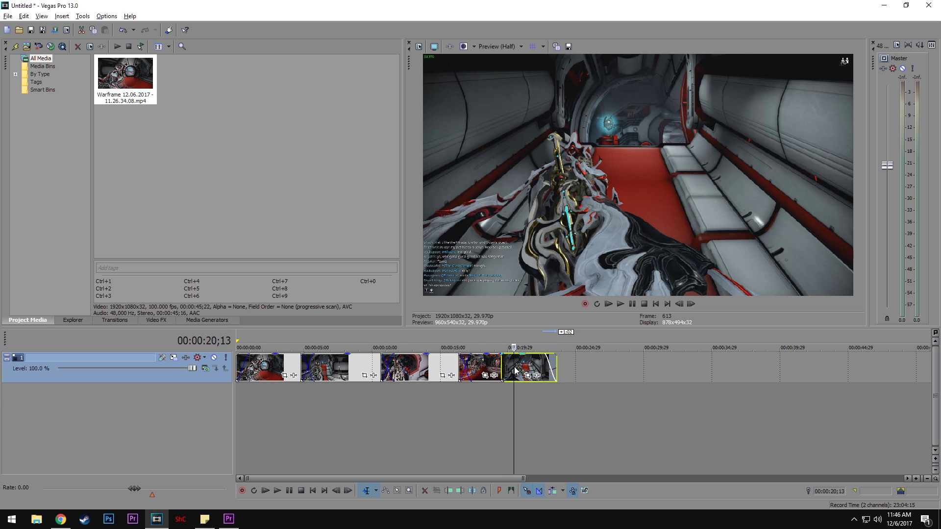
pyautogui.moveTo(513, 366); pyautogui.dragTo(556, 361)
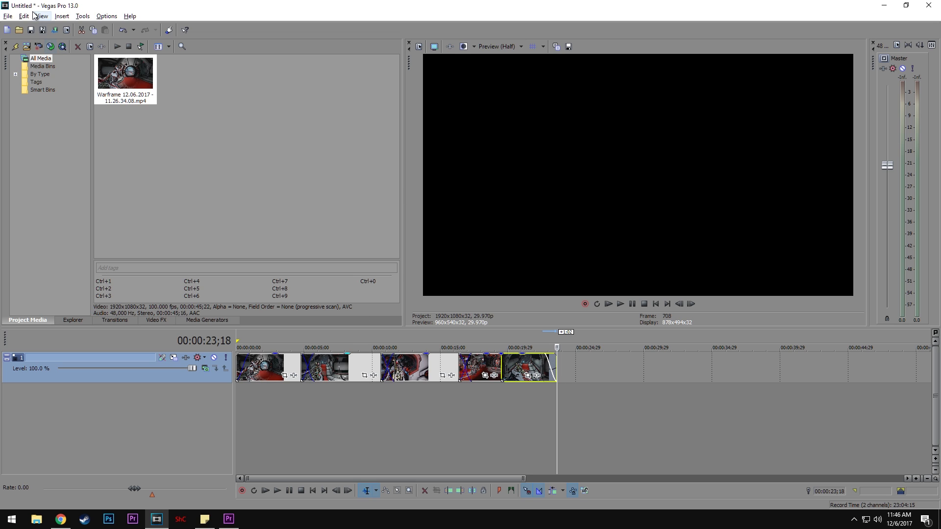
pyautogui.click(13, 16)
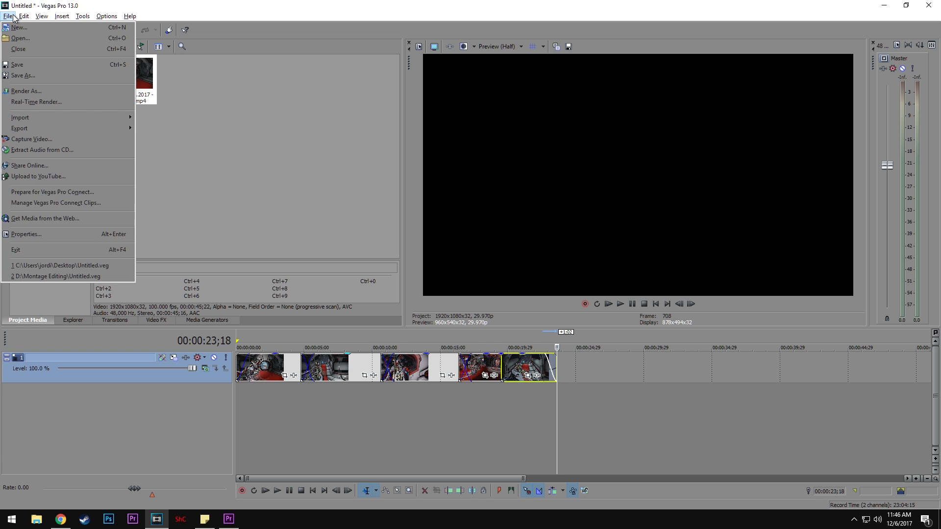
pyautogui.moveTo(45, 129)
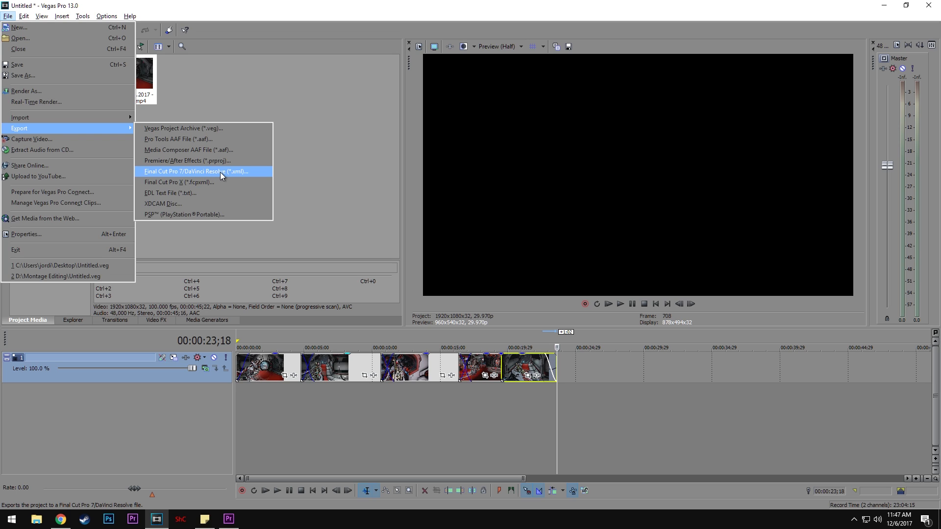
# Step: Export the edit as Premiere project My Project.prproj with its media into Desktop\New folder
pyautogui.click(187, 161)
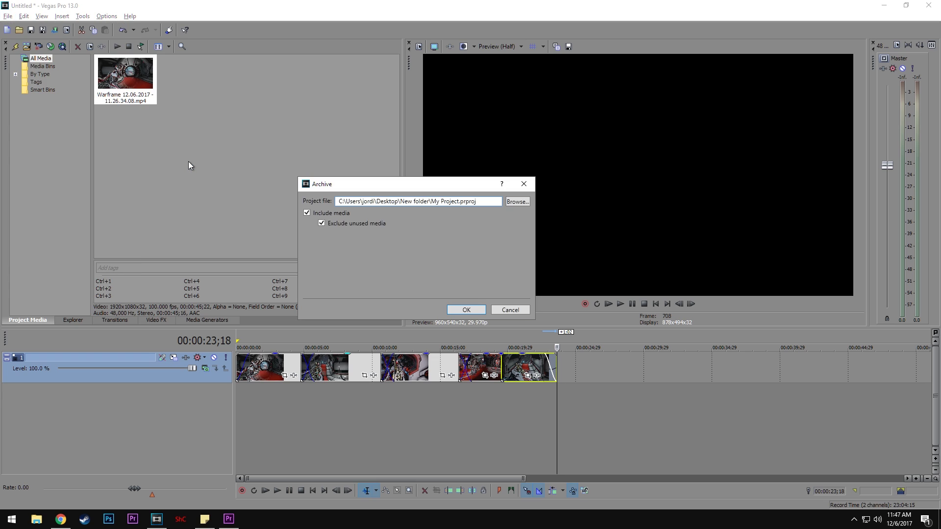
pyautogui.click(516, 202)
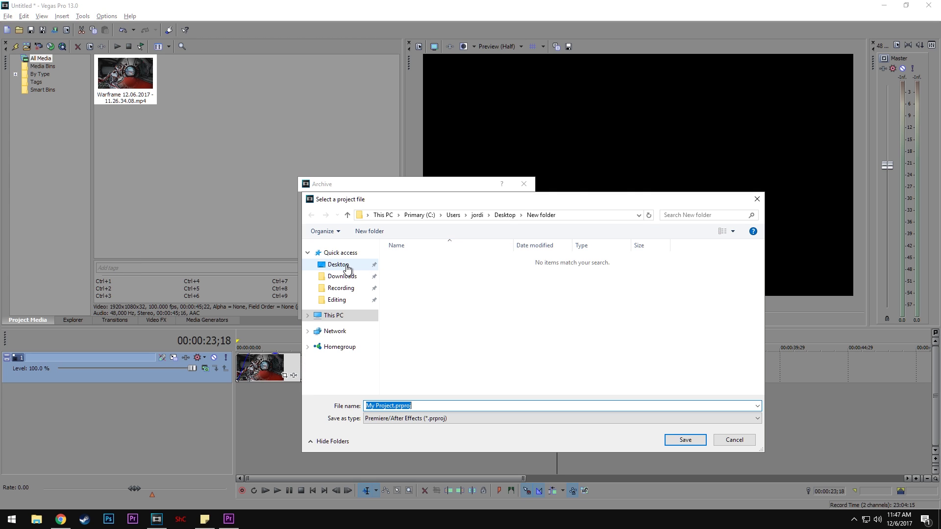
pyautogui.click(343, 265)
pyautogui.doubleClick(414, 278)
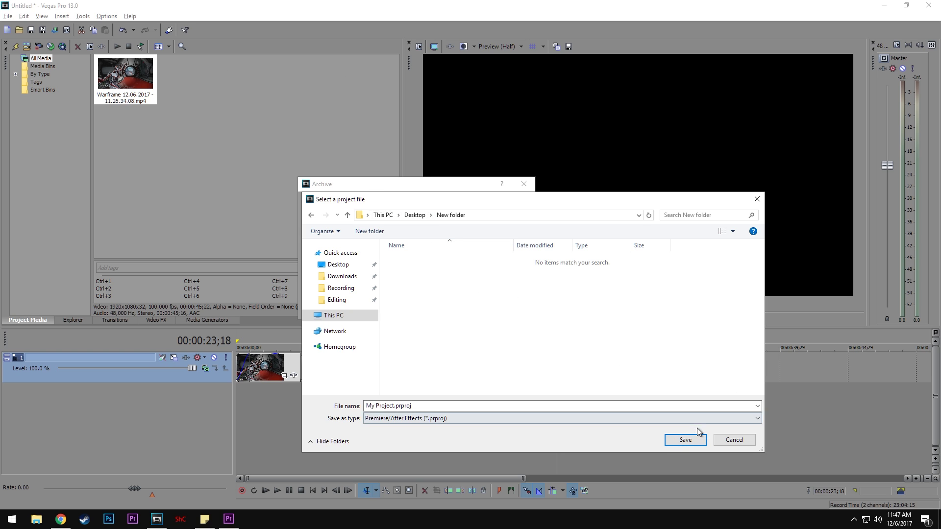
pyautogui.click(686, 440)
pyautogui.click(466, 310)
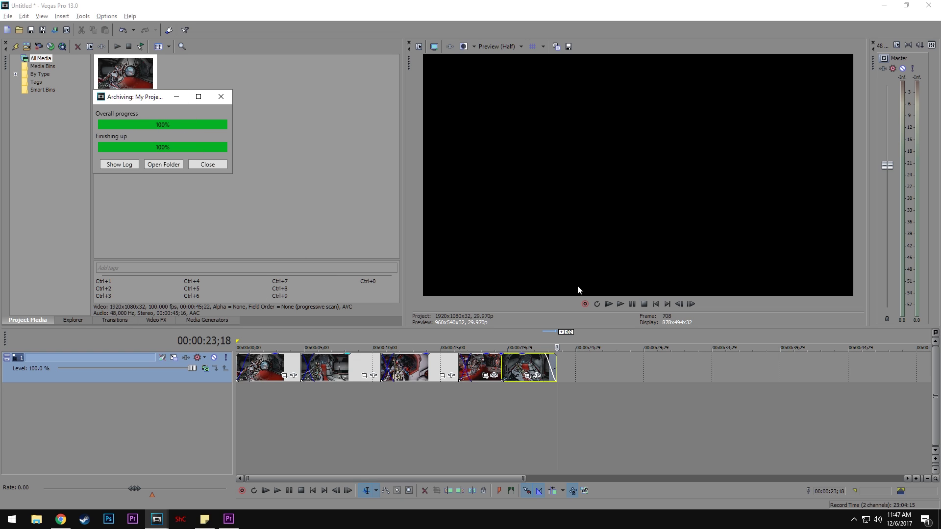
# Step: Close the finished archiving window, minimize Vegas, and bring up Premiere Pro's Start screen
pyautogui.click(208, 165)
pyautogui.click(885, 8)
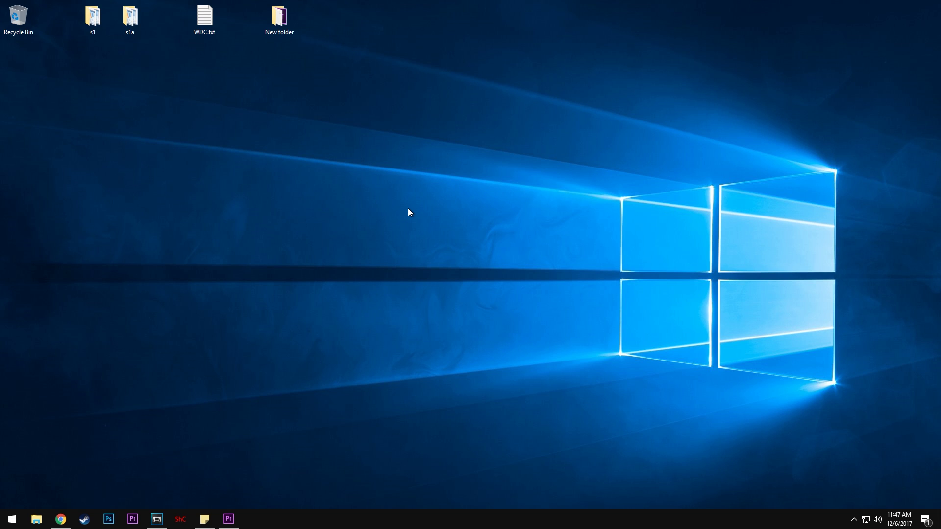
pyautogui.click(228, 519)
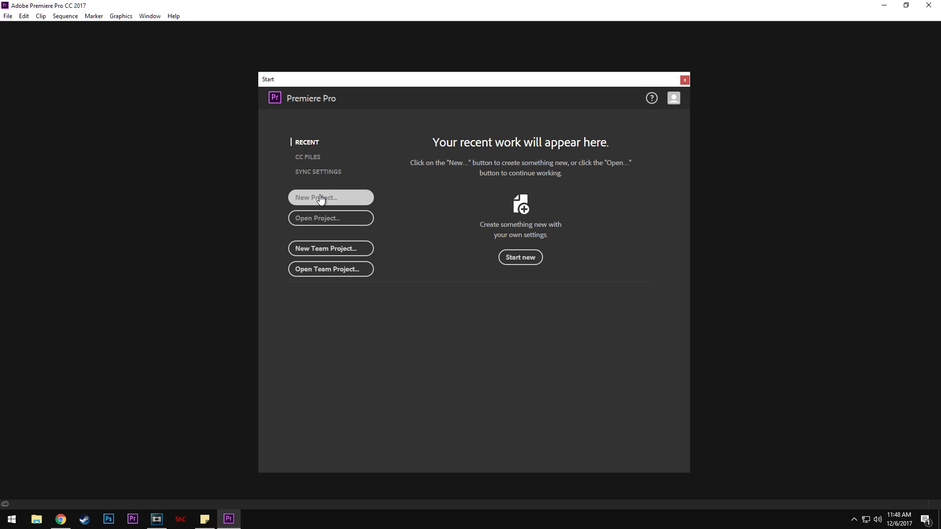
# Step: Open My Project.prproj from Desktop\New folder in Premiere, reaching the Convert Project prompt
pyautogui.click(8, 16)
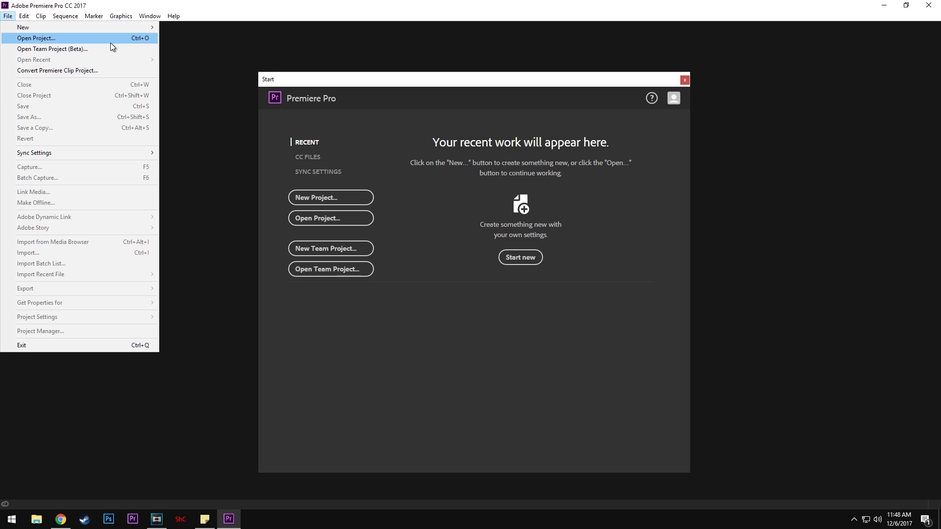
pyautogui.click(247, 181)
pyautogui.click(316, 218)
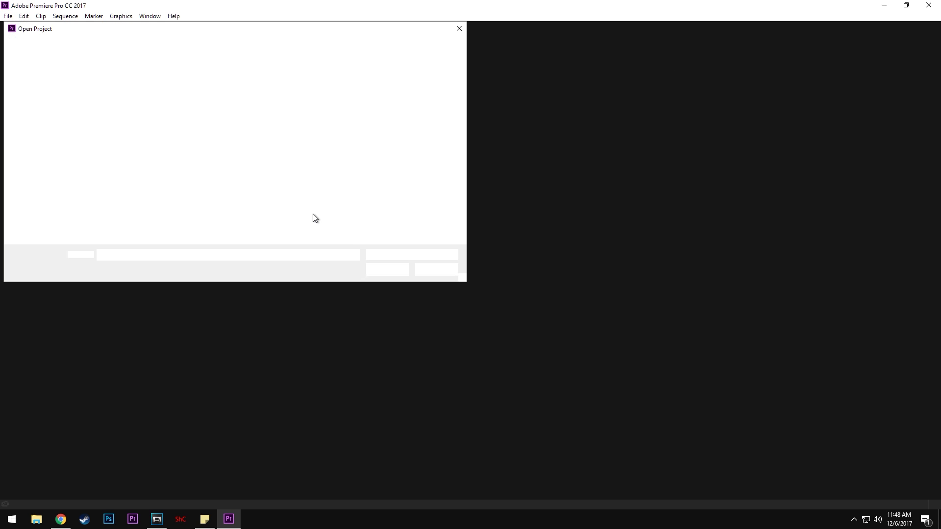
pyautogui.click(42, 95)
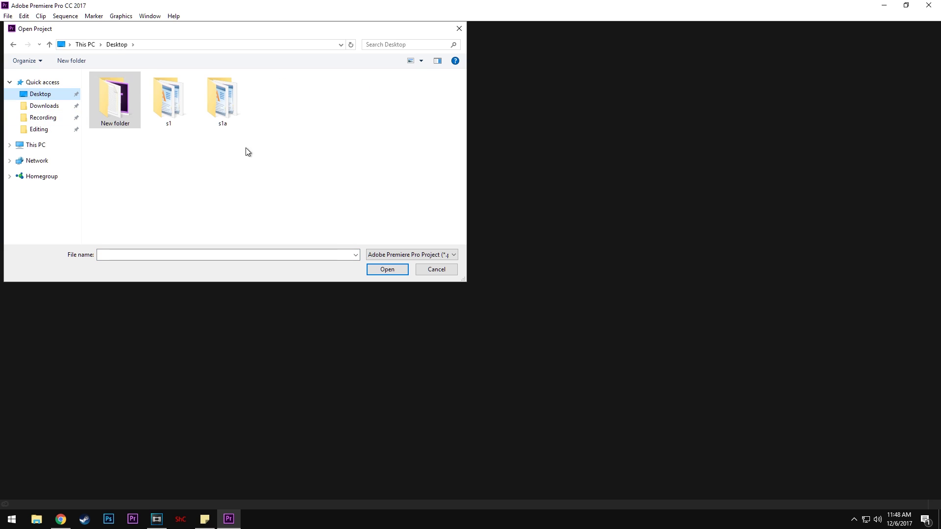
pyautogui.doubleClick(135, 101)
pyautogui.click(144, 93)
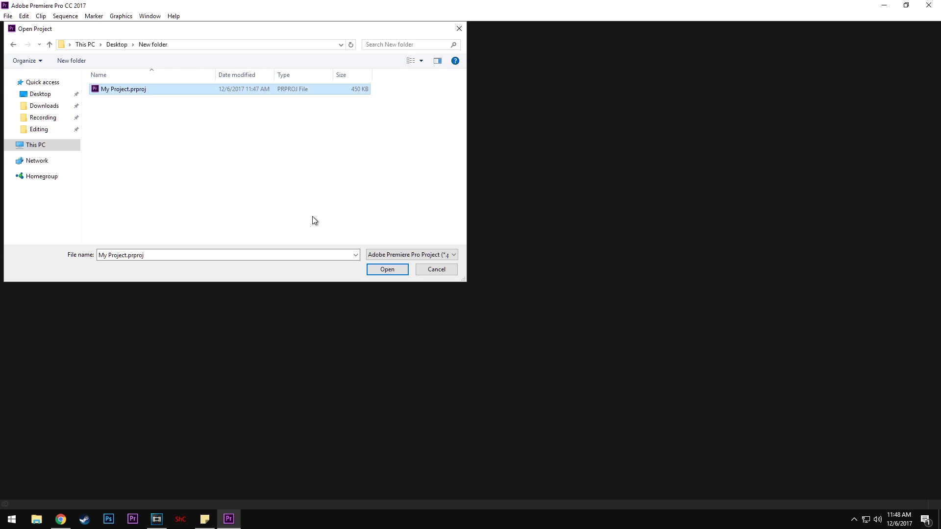
pyautogui.click(385, 270)
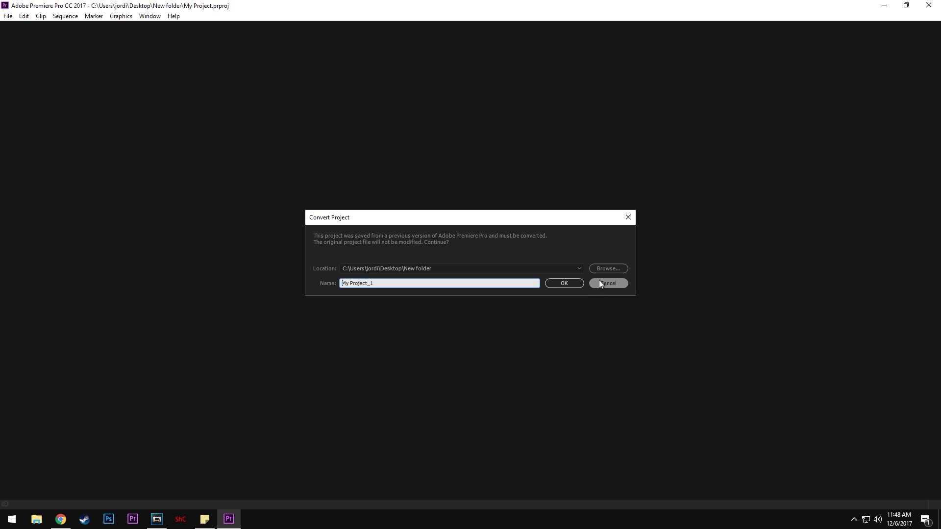
# Step: Convert the project to My Project_1, close Libraries, and select Sequence 1, Warframe and Media Bins
pyautogui.click(575, 284)
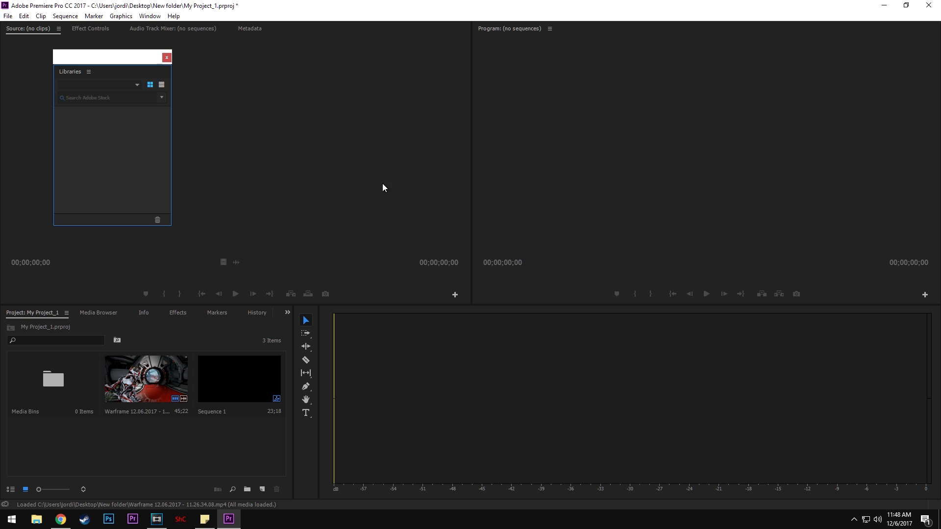
pyautogui.click(167, 58)
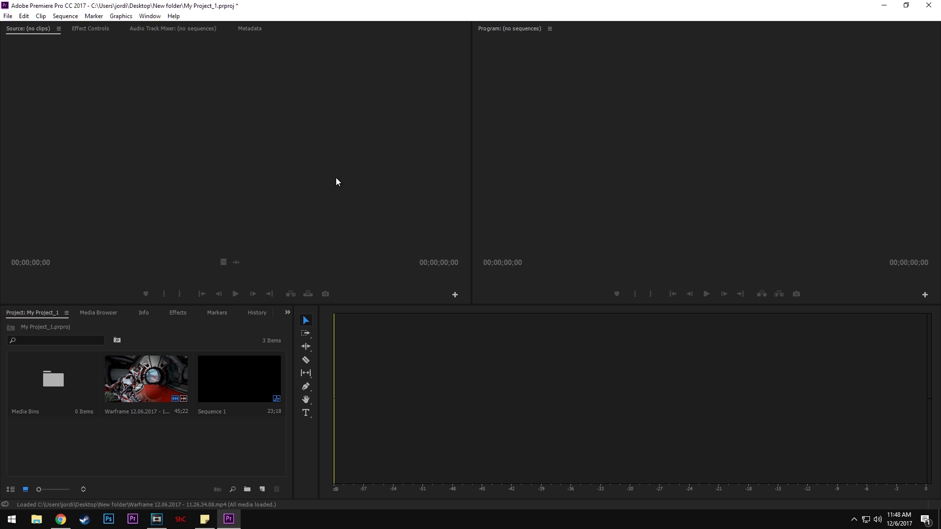
pyautogui.click(456, 441)
pyautogui.click(308, 192)
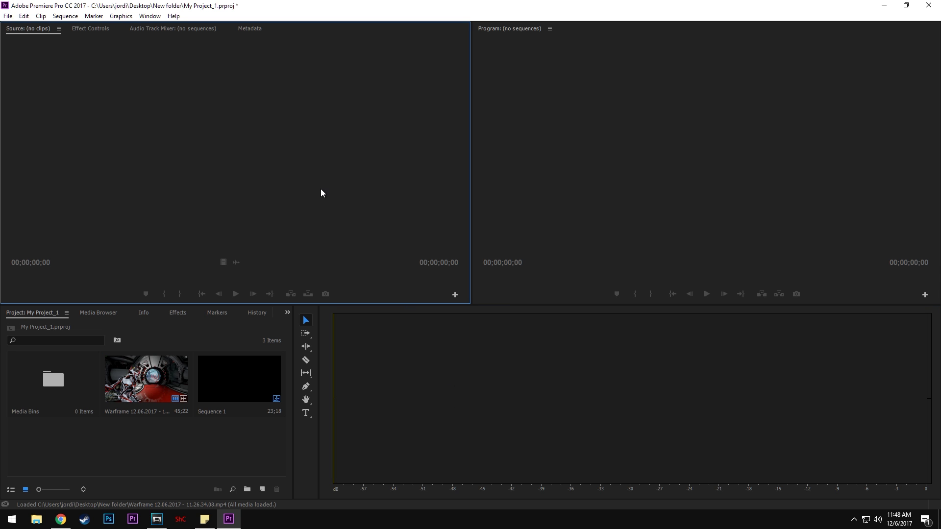
pyautogui.click(615, 173)
pyautogui.click(263, 130)
pyautogui.click(461, 376)
pyautogui.click(260, 386)
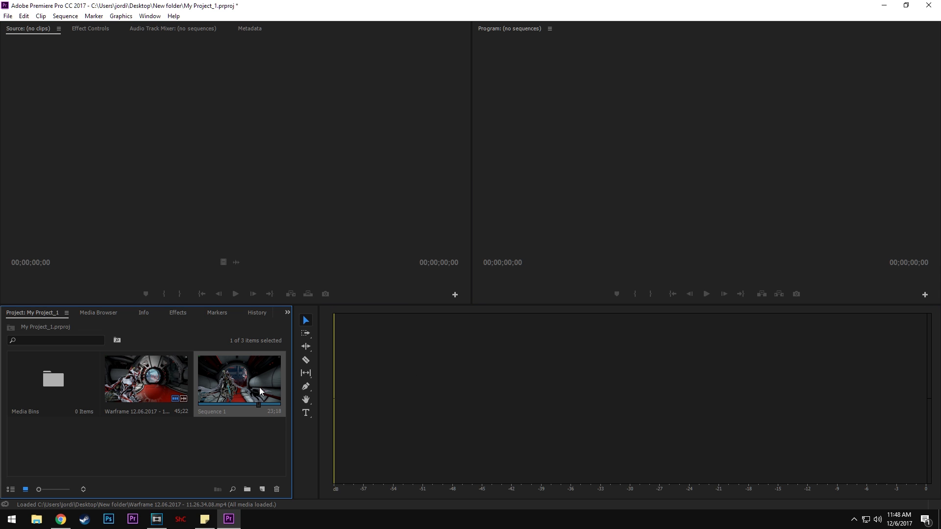
pyautogui.click(123, 374)
pyautogui.click(69, 366)
# Step: Check the empty Media Bins folder, then load Sequence 1 into the Source monitor
pyautogui.doubleClick(58, 381)
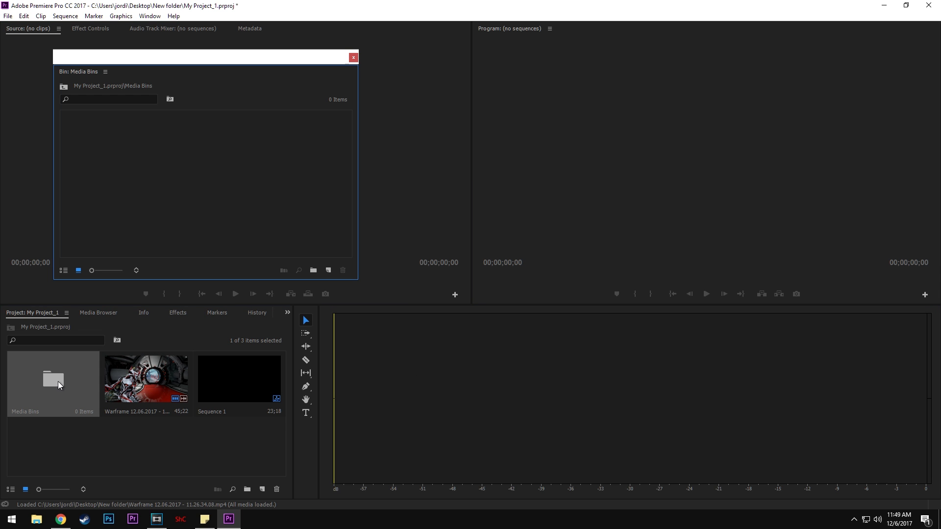
pyautogui.click(353, 59)
pyautogui.moveTo(242, 383); pyautogui.dragTo(406, 368)
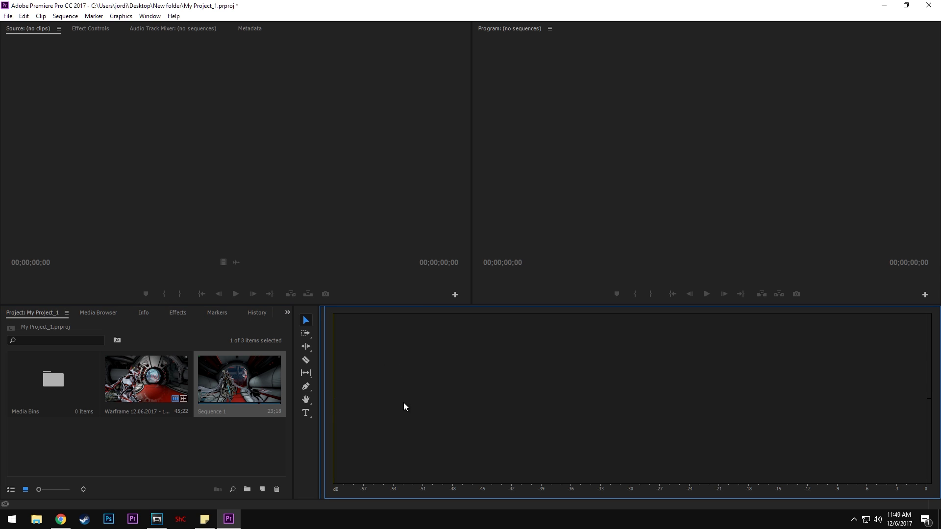
pyautogui.moveTo(225, 373); pyautogui.dragTo(246, 154)
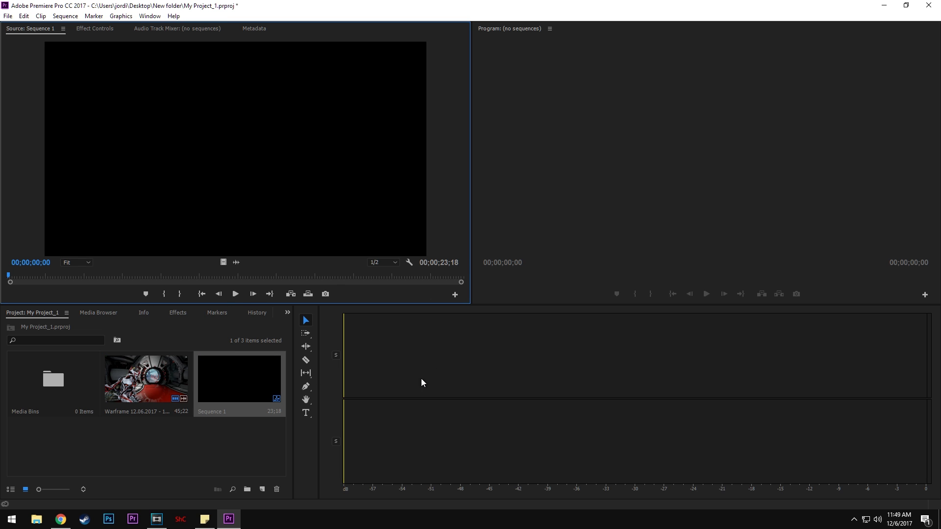
# Step: Scrub Sequence 1 to about 6 seconds, then 11;21 and 13;08, and deselect it
pyautogui.moveTo(12, 280); pyautogui.dragTo(138, 280)
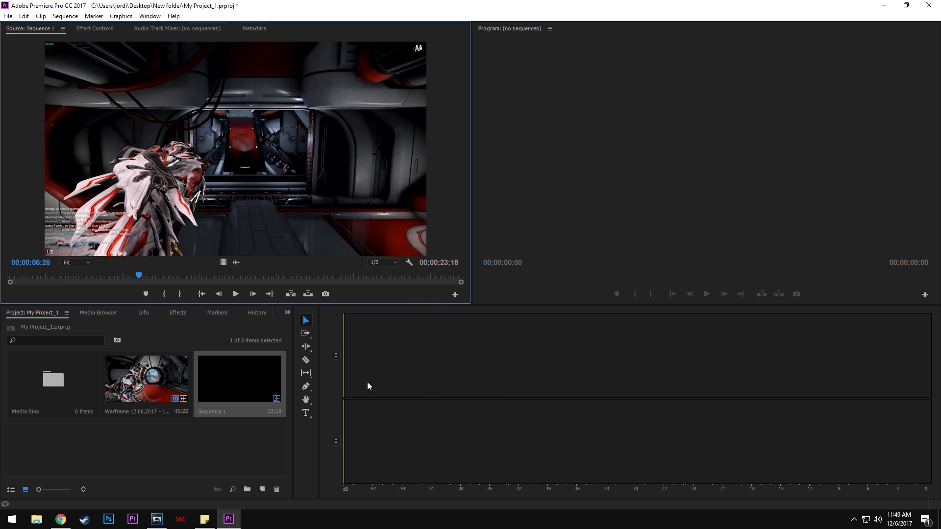
pyautogui.click(412, 385)
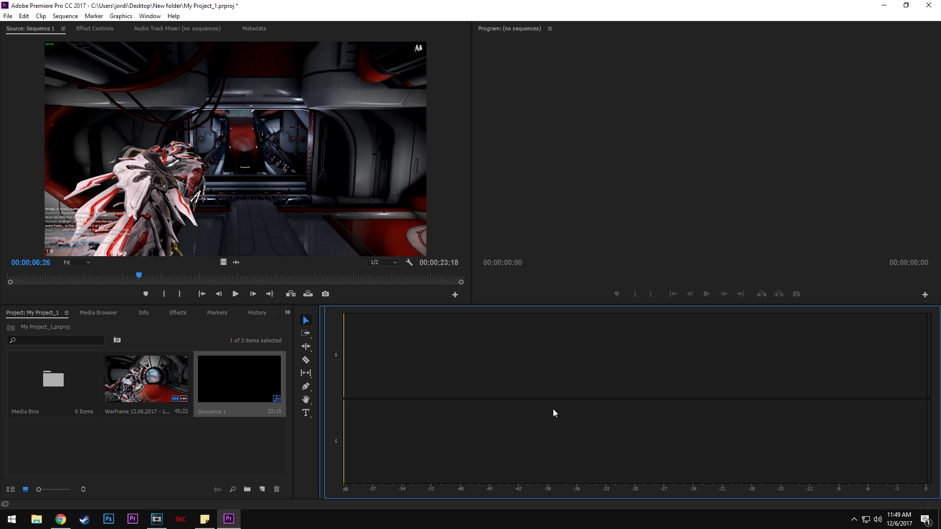
pyautogui.click(305, 322)
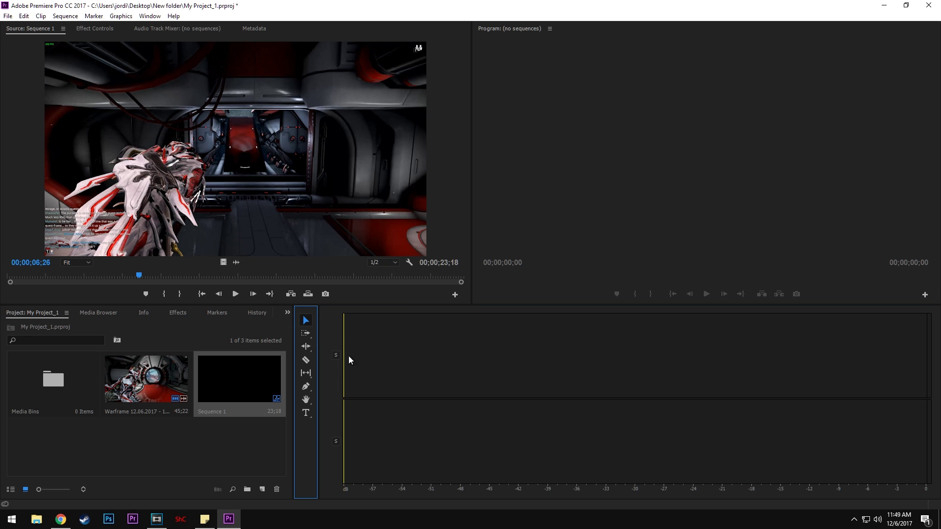
pyautogui.moveTo(142, 275); pyautogui.dragTo(264, 275)
pyautogui.click(598, 169)
pyautogui.click(261, 446)
pyautogui.click(414, 439)
pyautogui.click(540, 149)
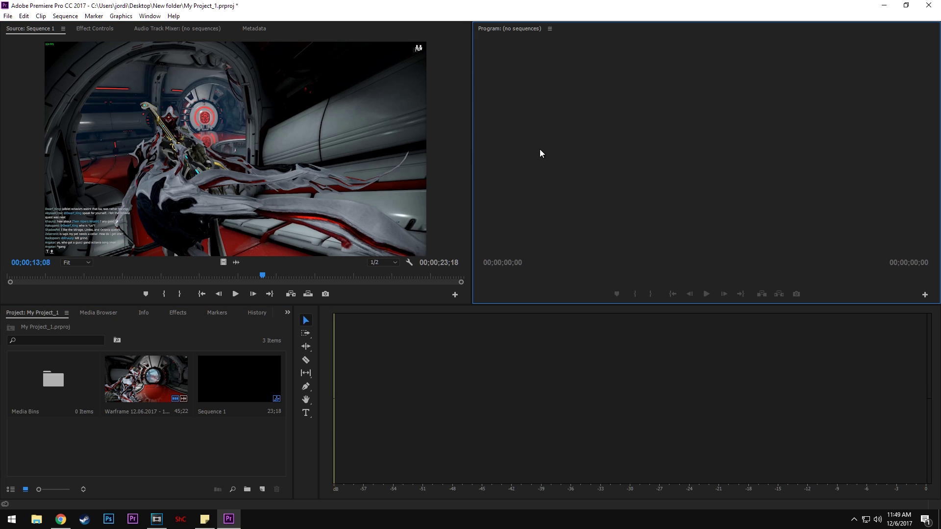
pyautogui.click(297, 161)
pyautogui.click(471, 162)
pyautogui.click(439, 428)
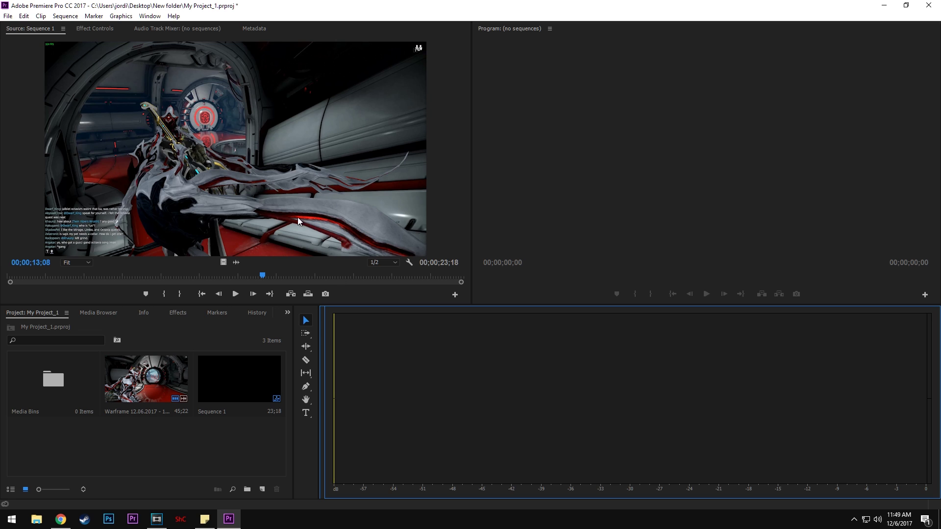
# Step: Create a new Untitled Premiere project in the D:\Editing folder without saving the current one
pyautogui.click(6, 16)
pyautogui.moveTo(30, 24)
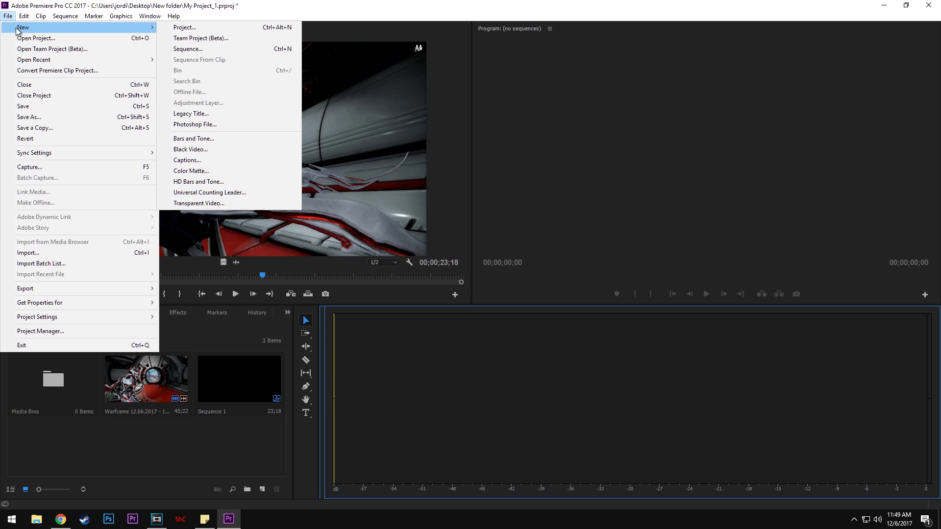
pyautogui.click(231, 29)
pyautogui.click(468, 268)
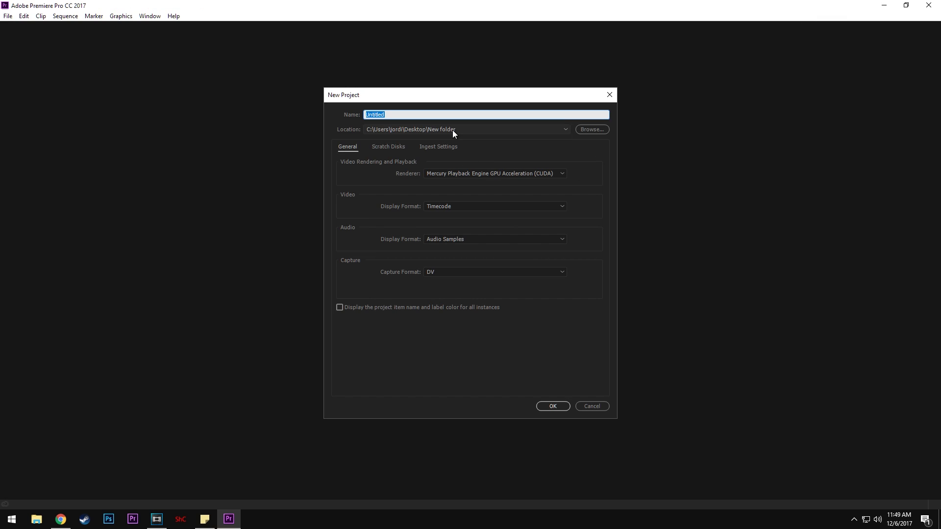
pyautogui.click(599, 129)
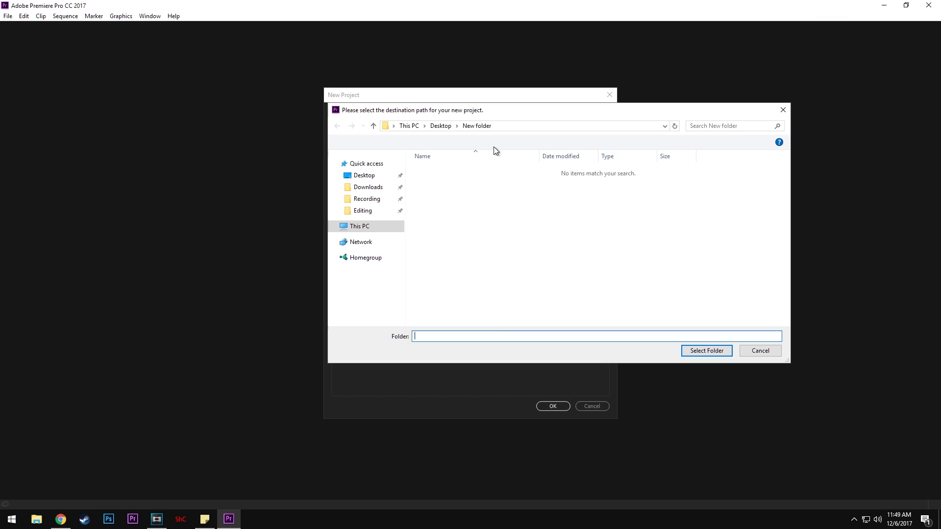
pyautogui.click(361, 210)
pyautogui.click(692, 348)
pyautogui.click(557, 406)
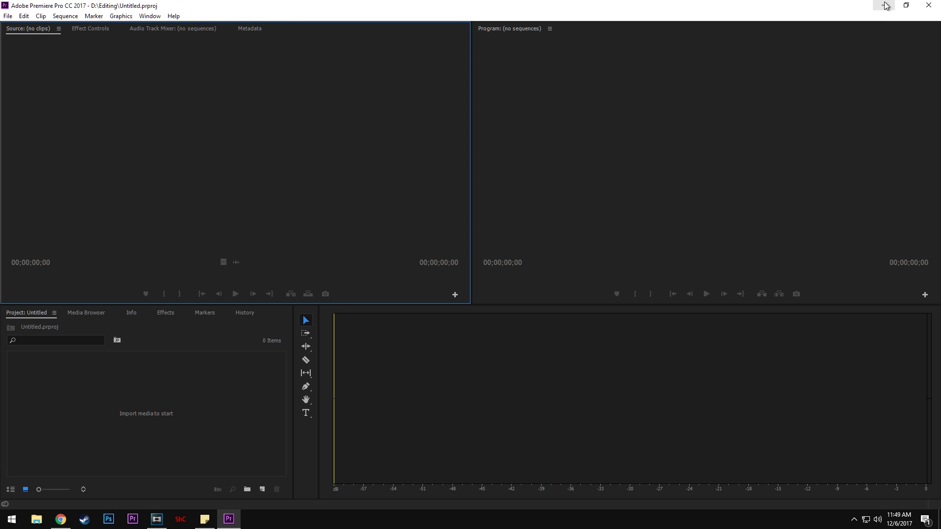
# Step: Minimize Premiere, restore Vegas, and list its File > Export formats again
pyautogui.click(884, 5)
pyautogui.click(155, 518)
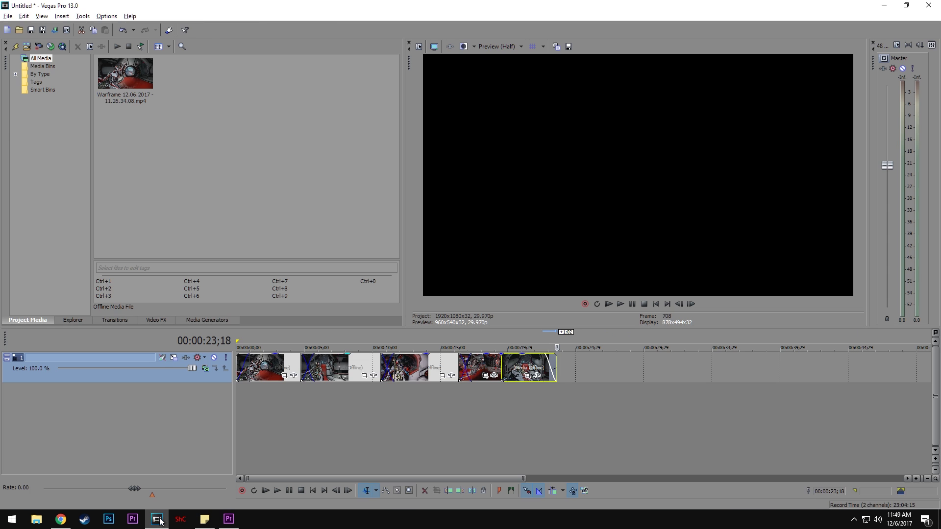
pyautogui.click(8, 16)
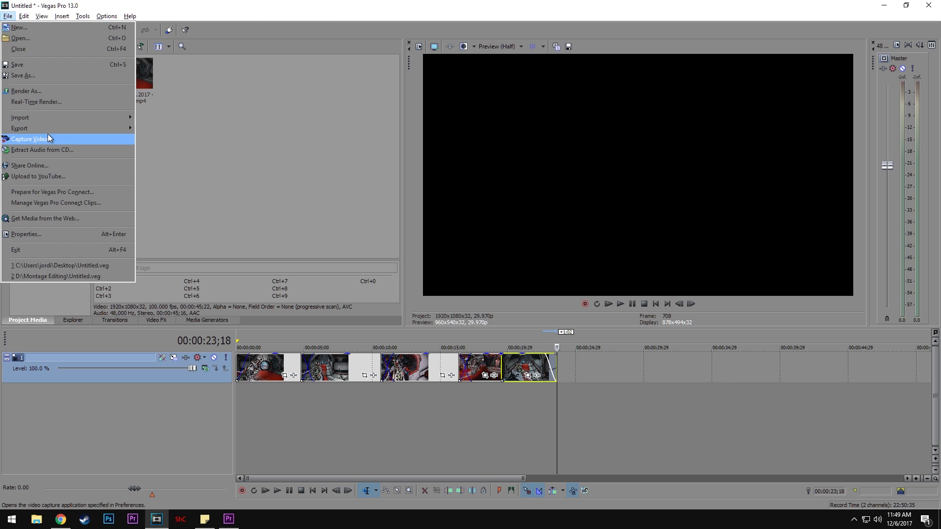
pyautogui.moveTo(48, 129)
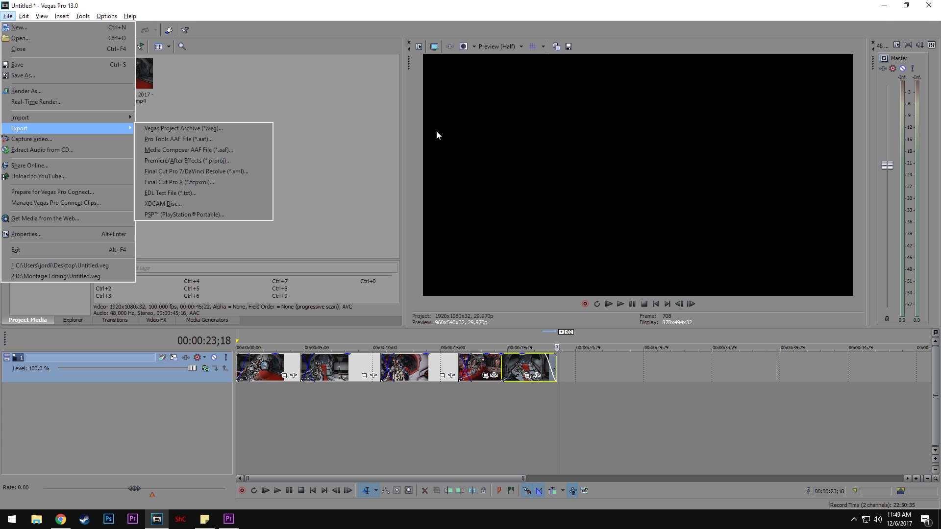
# Step: Delete the exported project and log files from Desktop\New folder, keeping the in-use Warframe .mp4
pyautogui.click(885, 5)
pyautogui.doubleClick(277, 26)
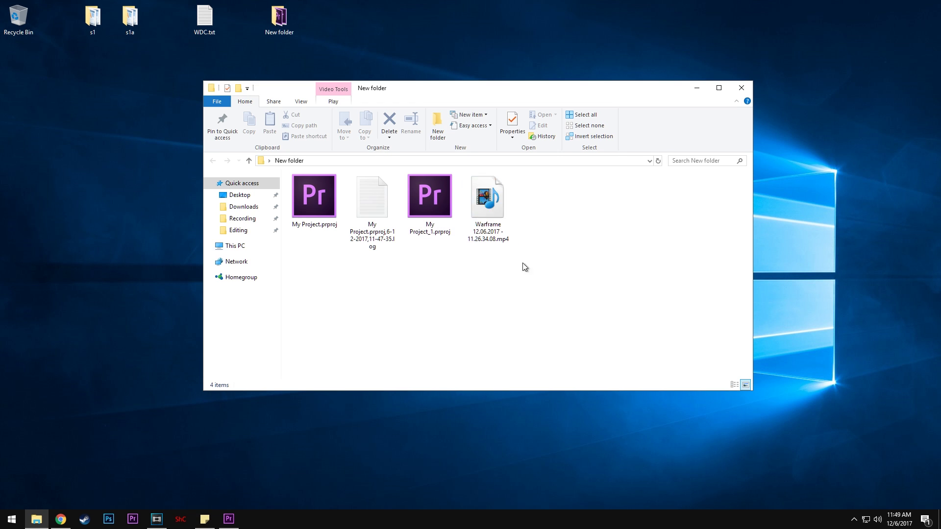
pyautogui.moveTo(634, 278); pyautogui.dragTo(160, 197)
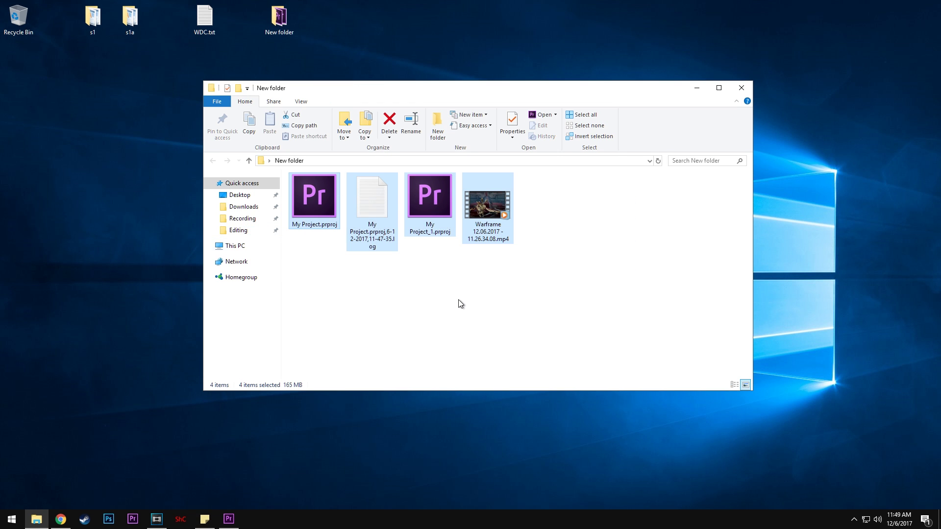
pyautogui.press('Delete')
pyautogui.click(255, 234)
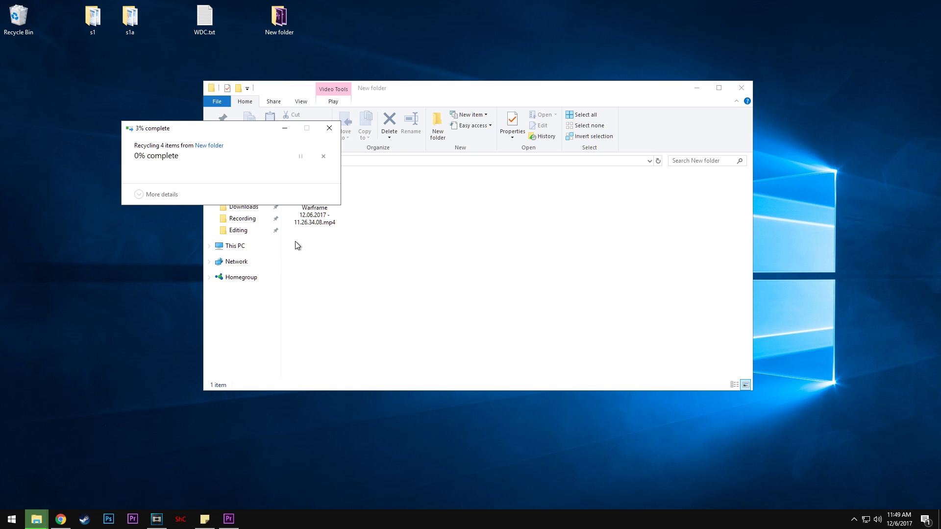
pyautogui.click(324, 218)
pyautogui.click(739, 92)
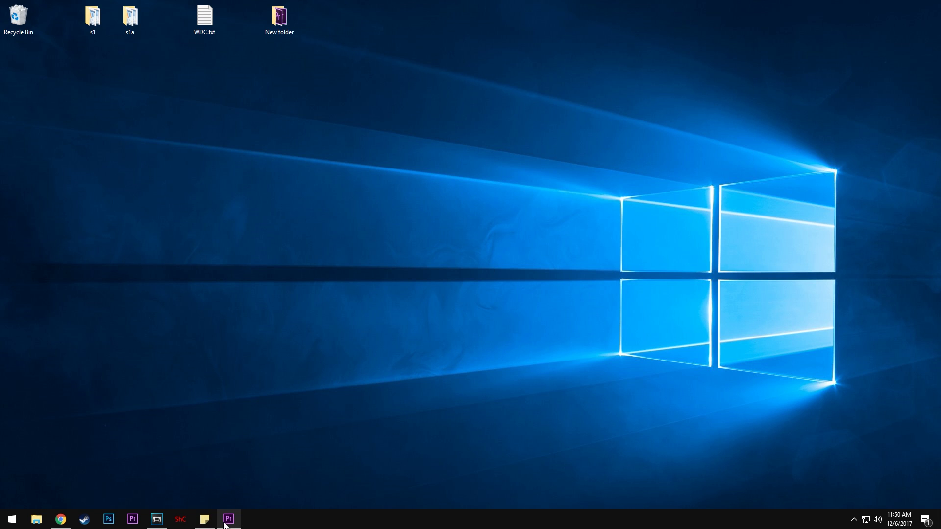
# Step: Export the Vegas timeline as Final Cut Pro 7 XML My Project.xml into Desktop\New folder
pyautogui.click(156, 519)
pyautogui.click(7, 16)
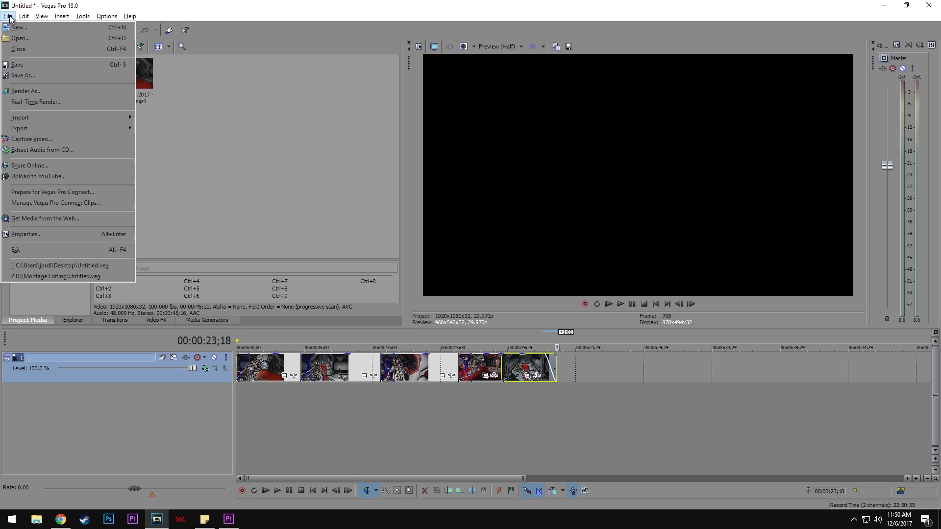
pyautogui.moveTo(40, 129)
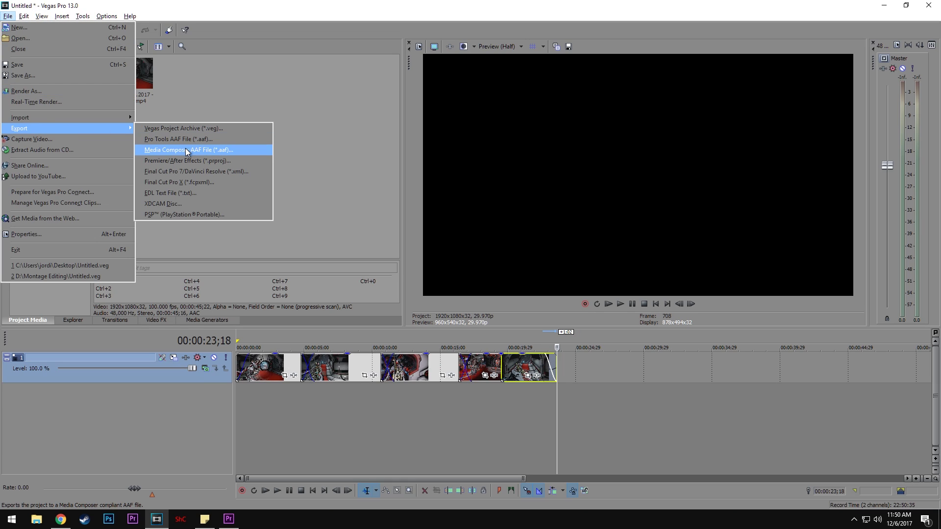
pyautogui.click(210, 171)
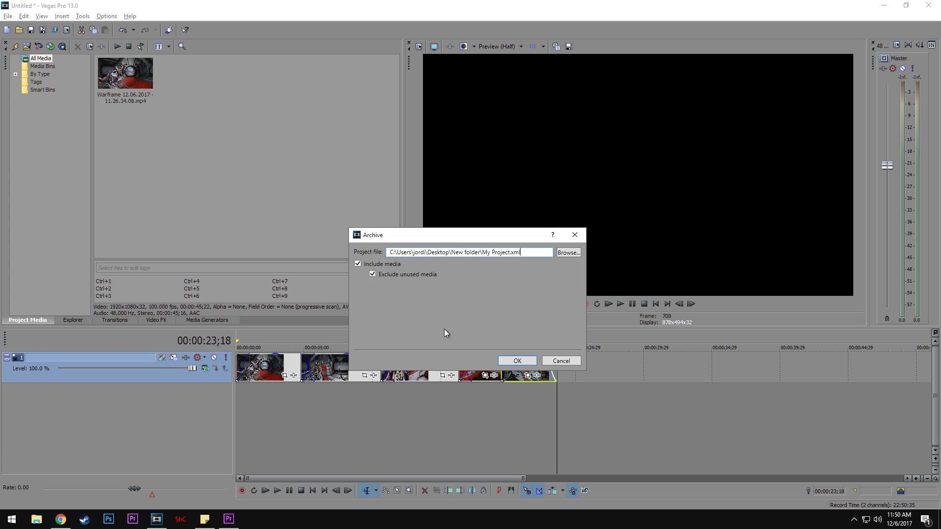
pyautogui.click(519, 361)
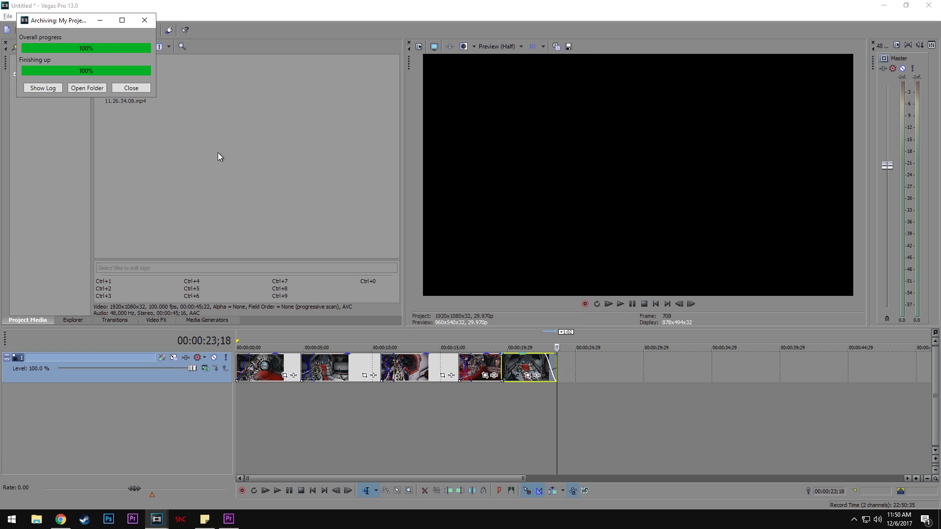
# Step: Open My Project.xml from Desktop\New folder in Premiere and acknowledge the Translation Report
pyautogui.click(131, 88)
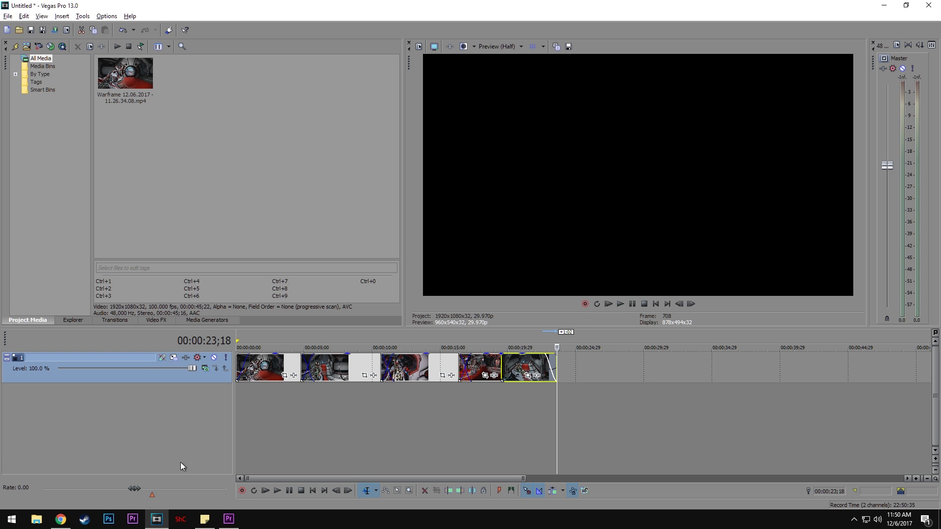
pyautogui.click(228, 521)
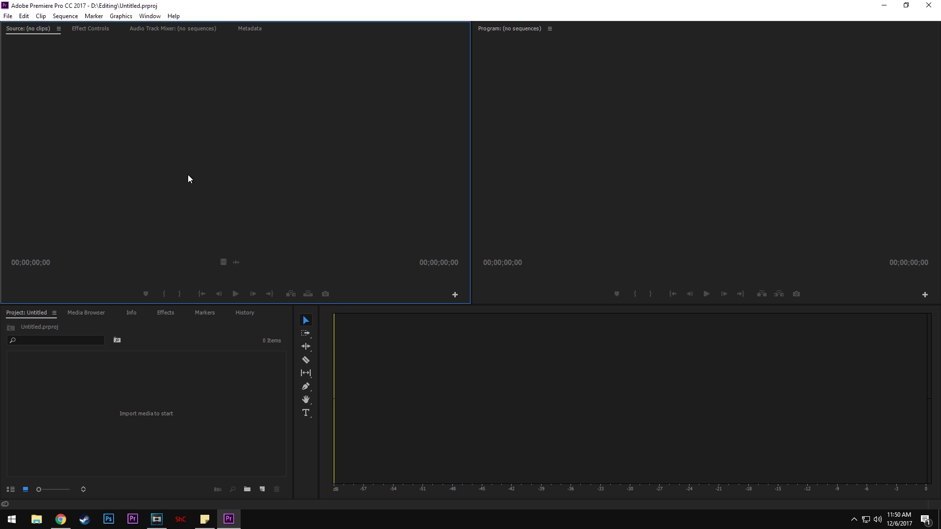
pyautogui.click(7, 15)
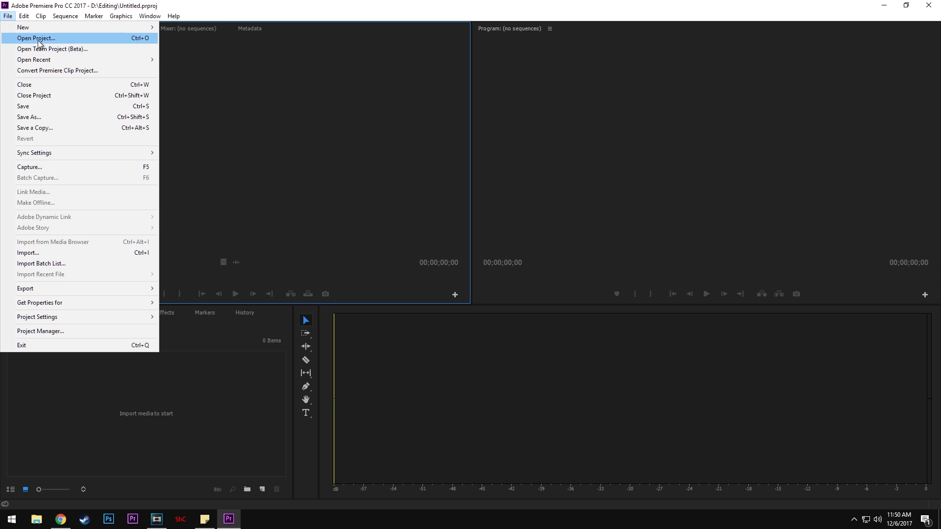
pyautogui.click(34, 38)
pyautogui.click(45, 95)
pyautogui.doubleClick(130, 106)
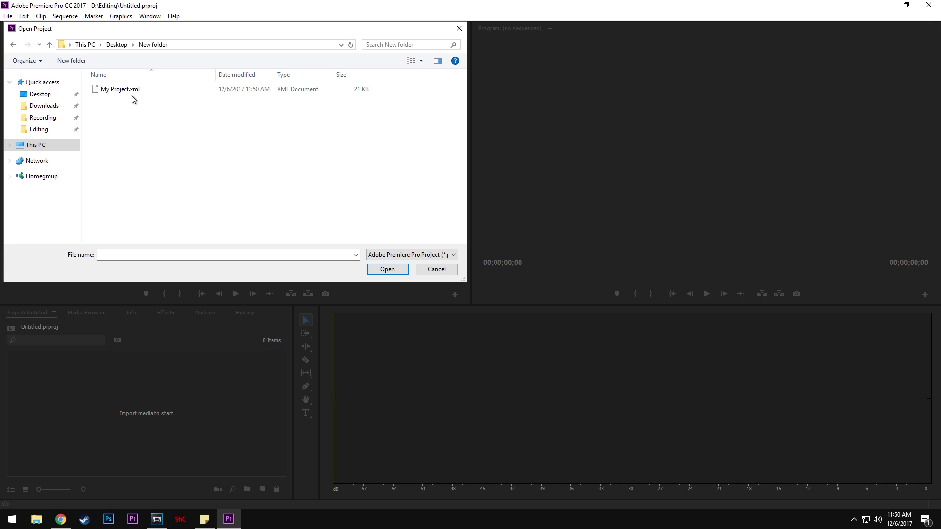
pyautogui.click(131, 92)
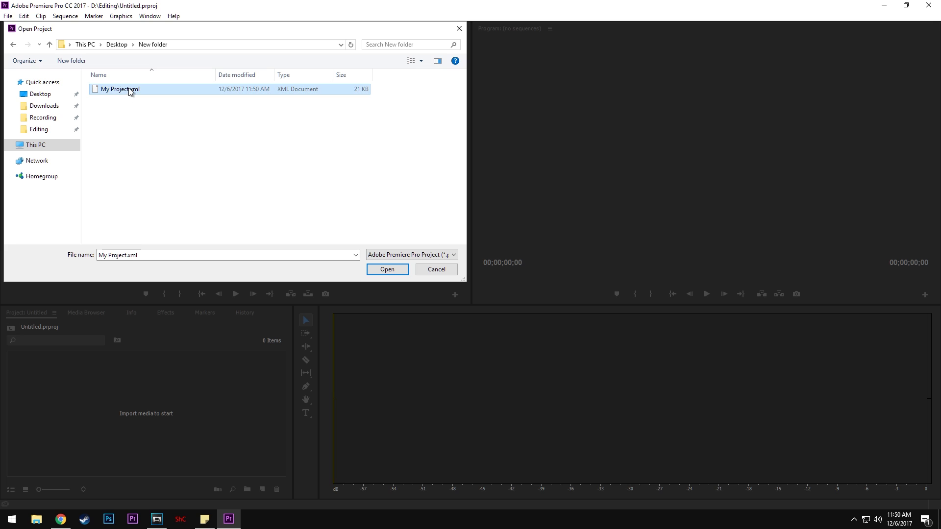
pyautogui.click(378, 272)
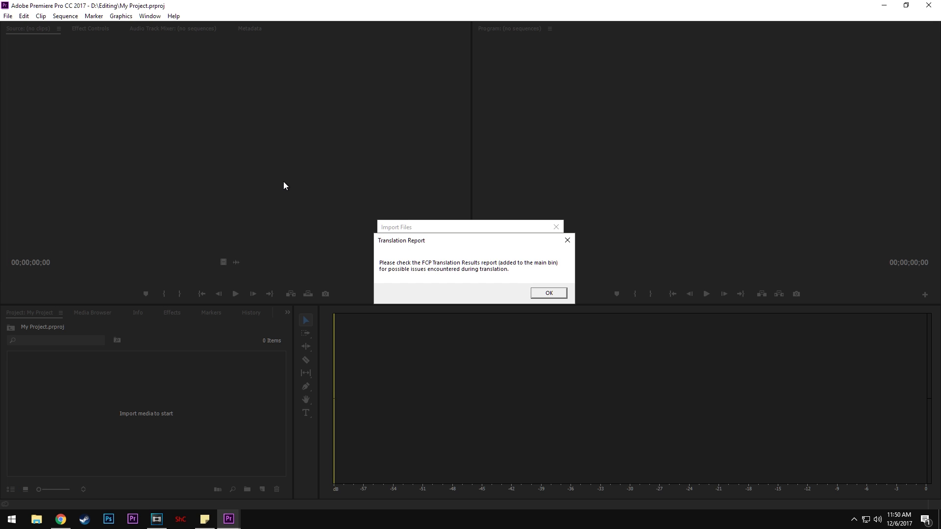
pyautogui.moveTo(428, 240); pyautogui.dragTo(421, 127)
pyautogui.click(542, 181)
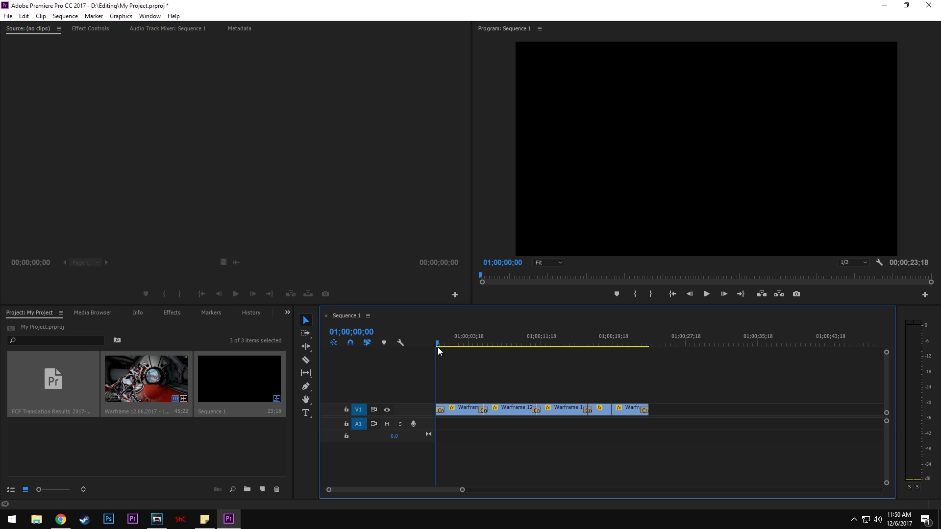
# Step: Scrub and play Sequence 1 through its Warframe clips to about 00;00;23;14
pyautogui.moveTo(437, 345); pyautogui.dragTo(478, 335)
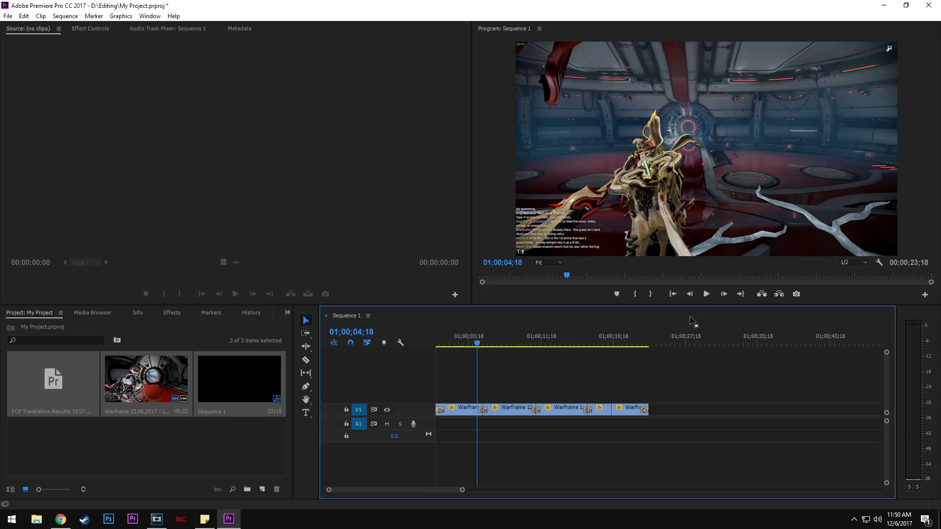
pyautogui.click(705, 294)
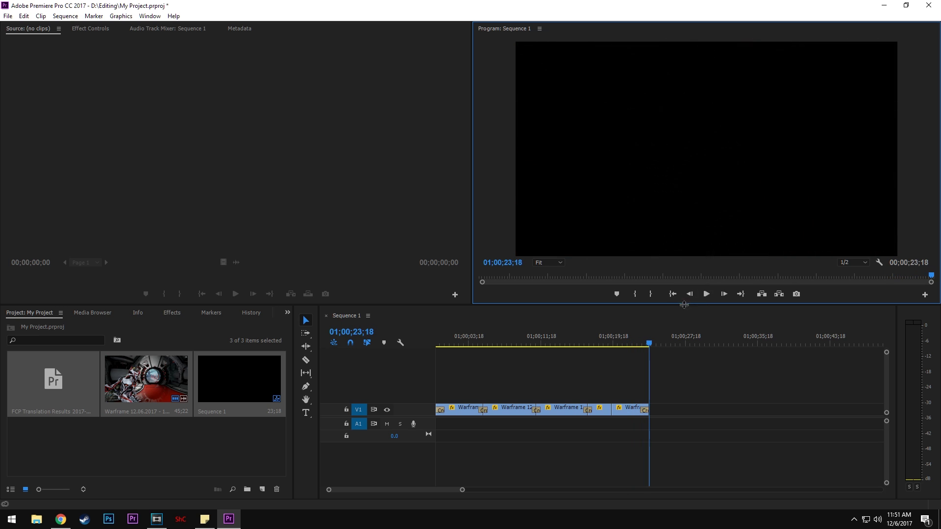
pyautogui.moveTo(651, 345); pyautogui.dragTo(425, 354)
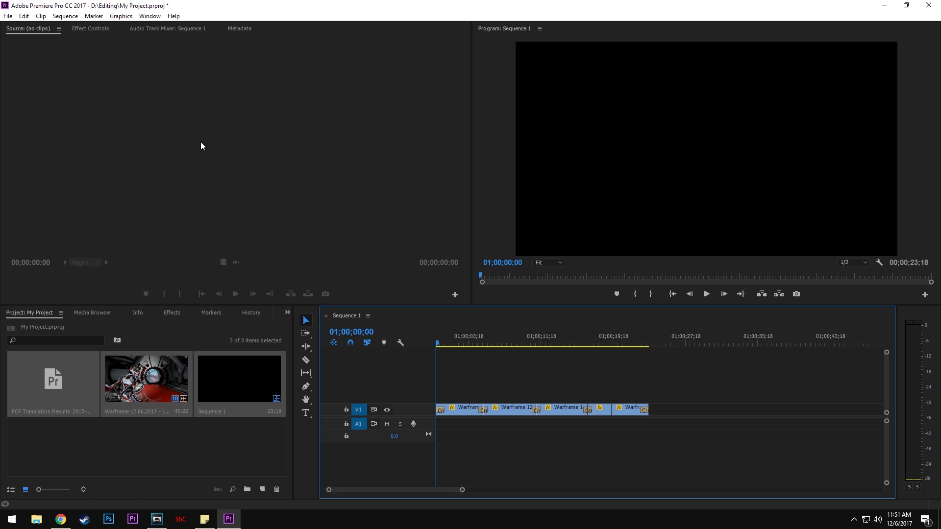
pyautogui.moveTo(437, 343)
pyautogui.mouseDown()
pyautogui.moveTo(647, 330)
pyautogui.moveTo(431, 333)
pyautogui.mouseUp()
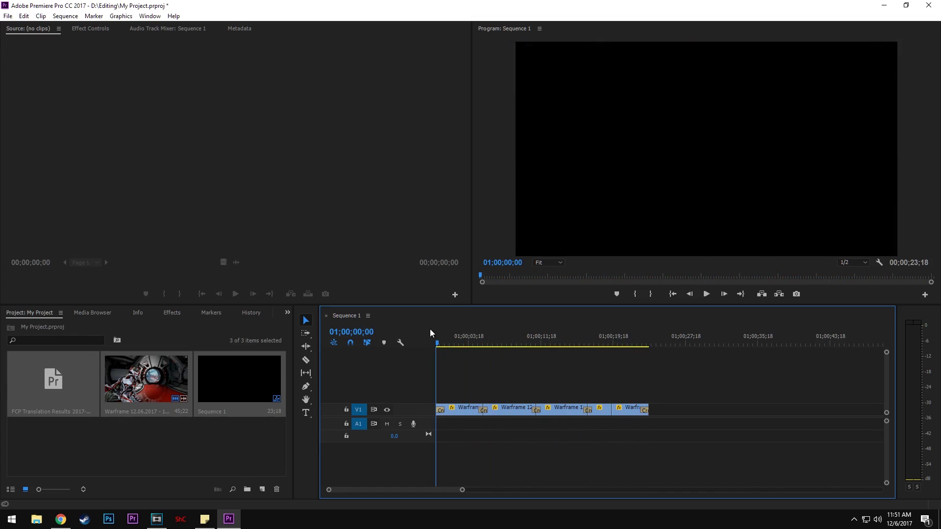
# Step: Open Export Media settings, choose H.264 format and exclude audio from the export
pyautogui.click(8, 16)
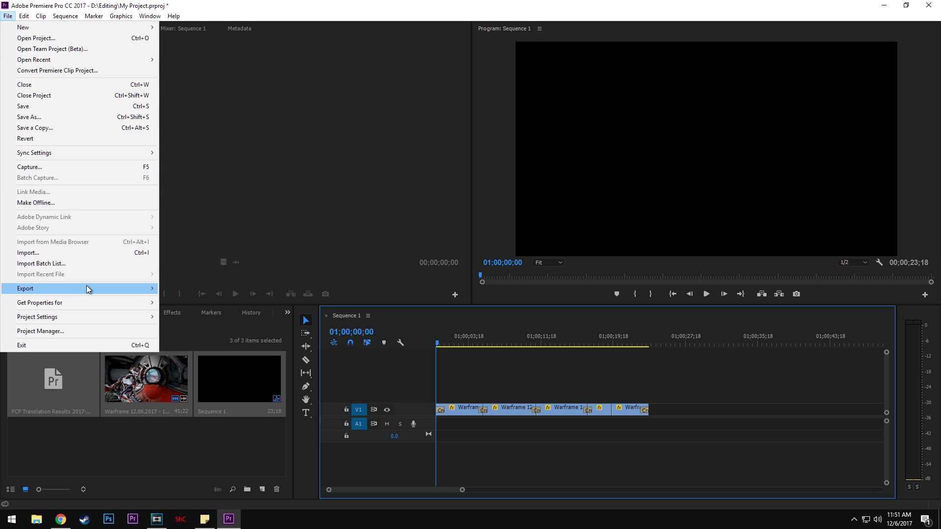
pyautogui.moveTo(86, 287)
pyautogui.click(186, 288)
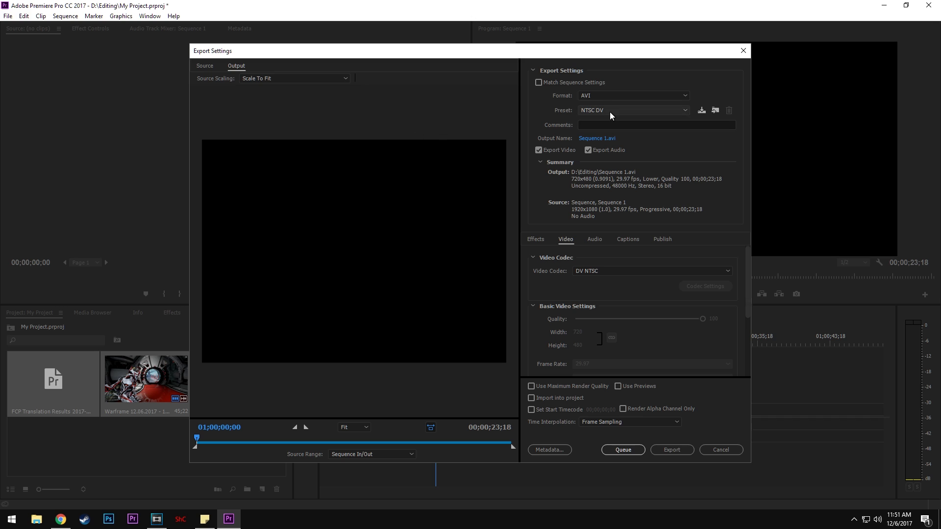
pyautogui.click(605, 96)
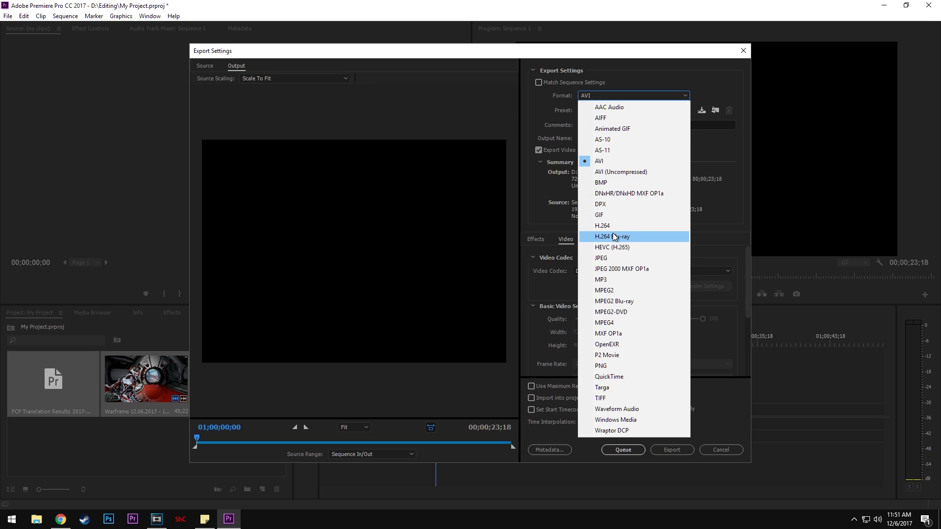
pyautogui.click(612, 224)
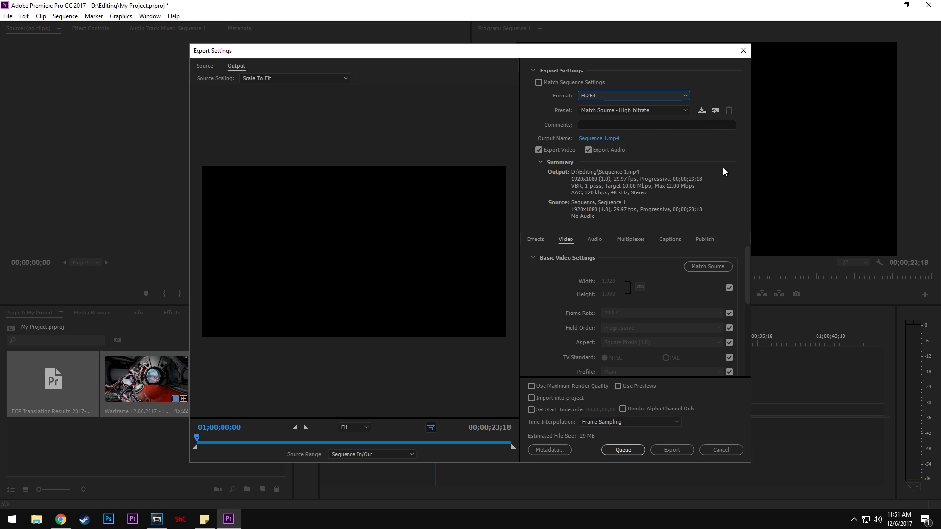
pyautogui.click(588, 150)
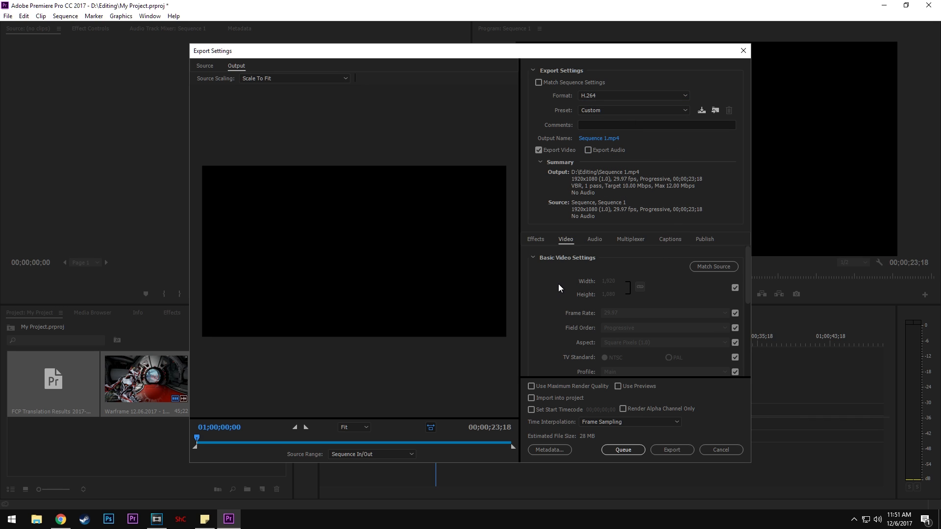
# Step: Stop matching the source and set H.264 level 5.1 with High profile
pyautogui.scroll(-3, 645, 300)
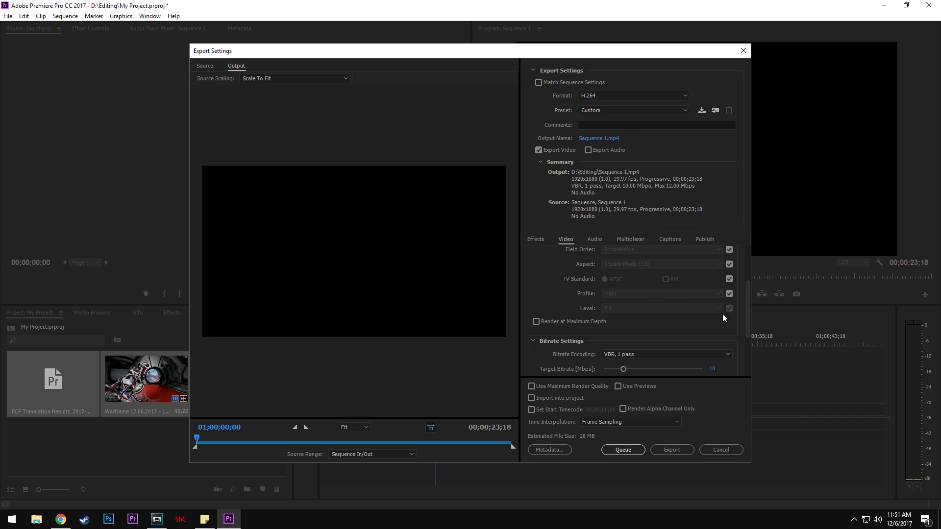
pyautogui.click(729, 294)
pyautogui.click(729, 308)
pyautogui.click(662, 308)
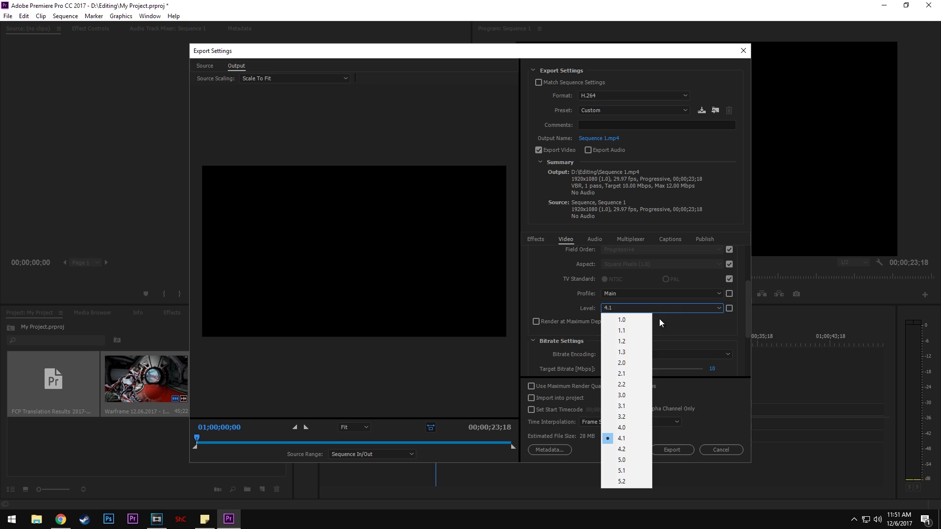
pyautogui.click(631, 472)
pyautogui.scroll(-2, 582, 313)
pyautogui.click(638, 333)
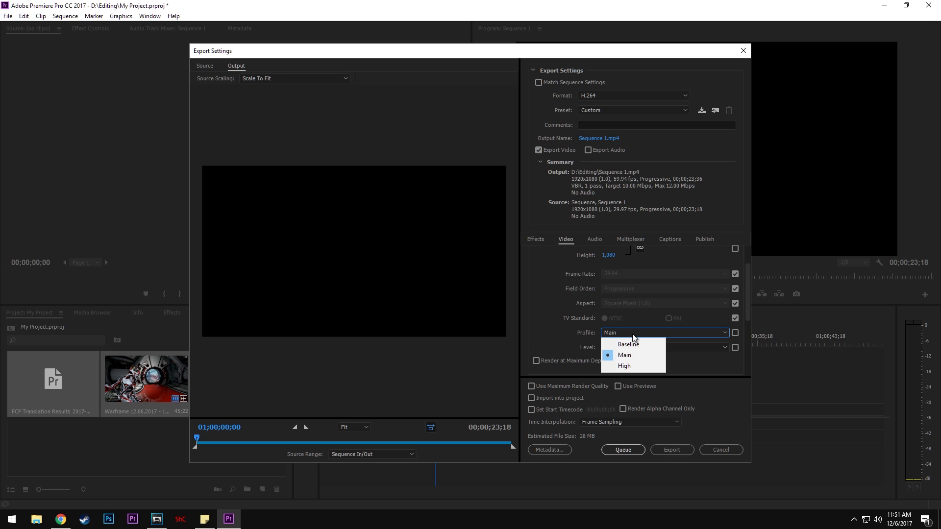
pyautogui.click(629, 364)
# Step: Set the frame rate to 60 and CBR bitrate encoding at 20 Mbps
pyautogui.scroll(2, 579, 306)
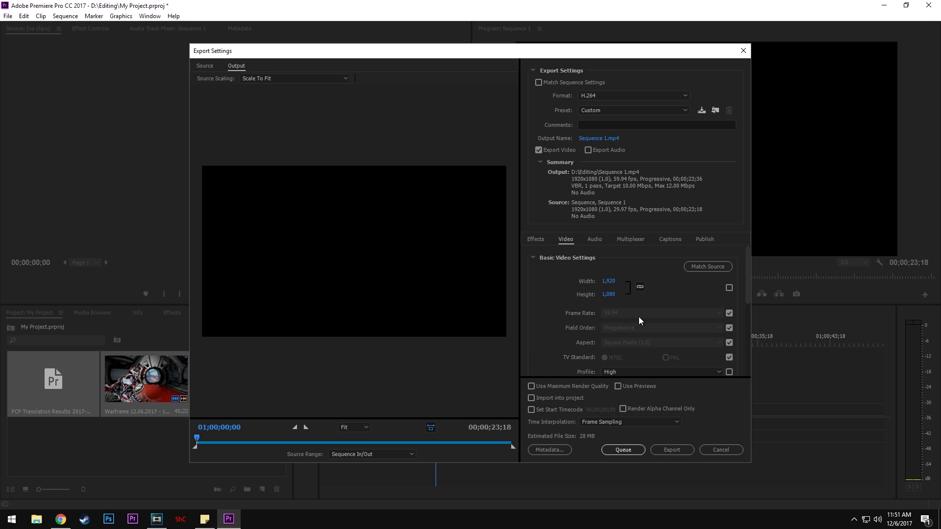
pyautogui.click(729, 313)
pyautogui.click(713, 314)
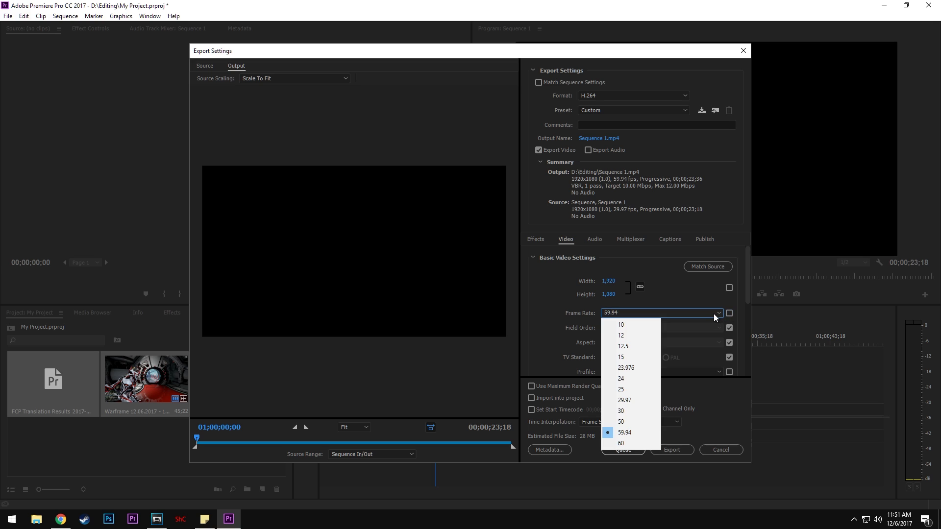
pyautogui.click(621, 443)
pyautogui.scroll(-5, 560, 329)
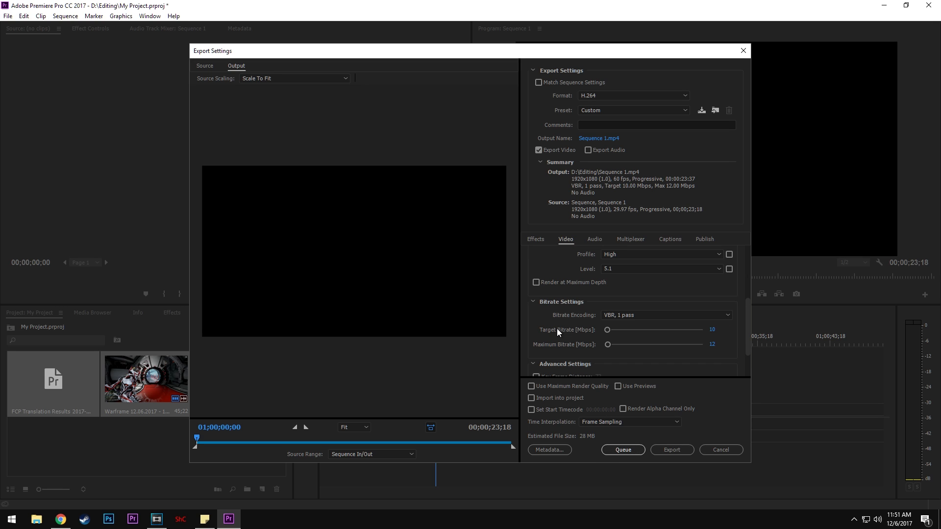
pyautogui.click(628, 316)
pyautogui.click(623, 327)
pyautogui.click(713, 330)
pyautogui.press('Return')
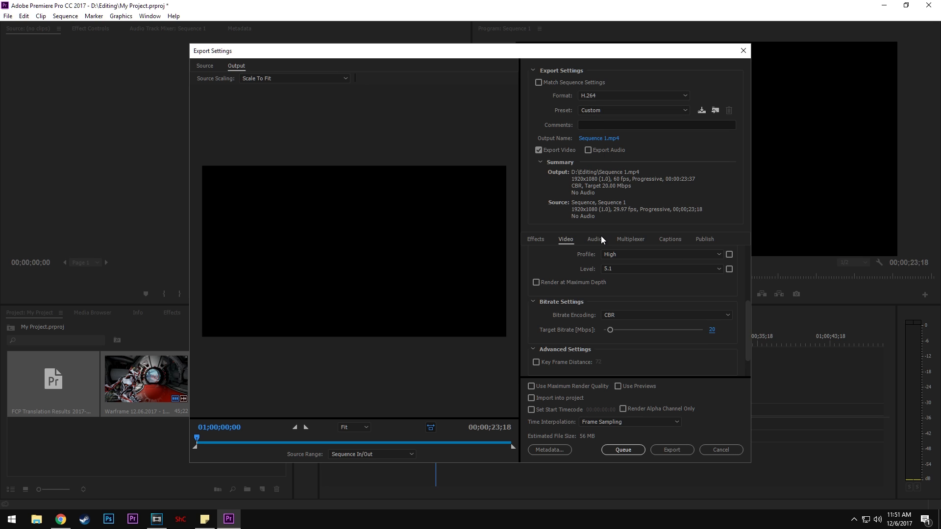
pyautogui.scroll(2, 748, 333)
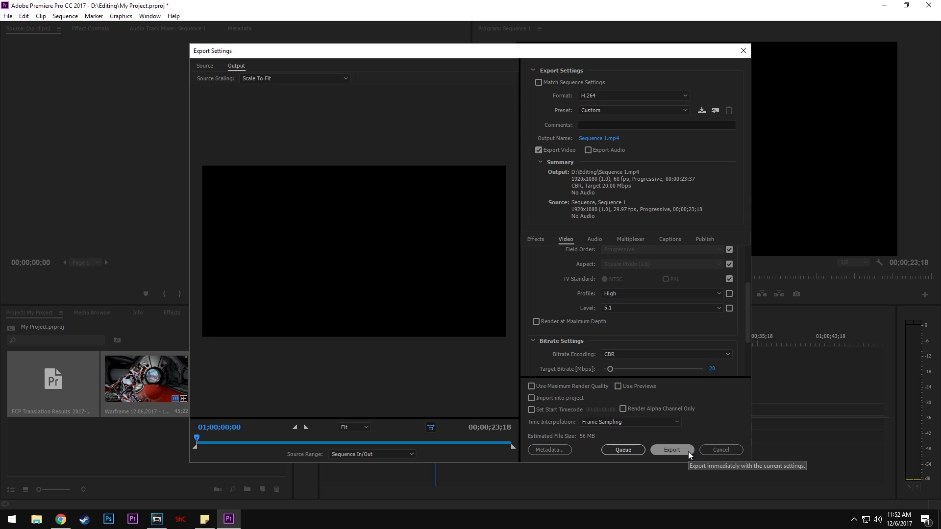
# Step: Save the output as Sequence 1.mp4 on the Desktop and run the export
pyautogui.click(614, 139)
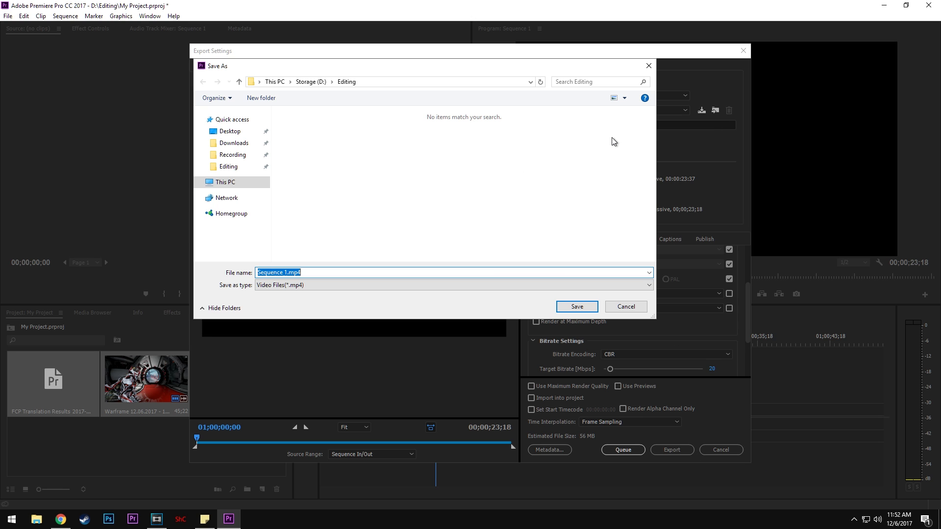
pyautogui.click(230, 131)
pyautogui.click(577, 306)
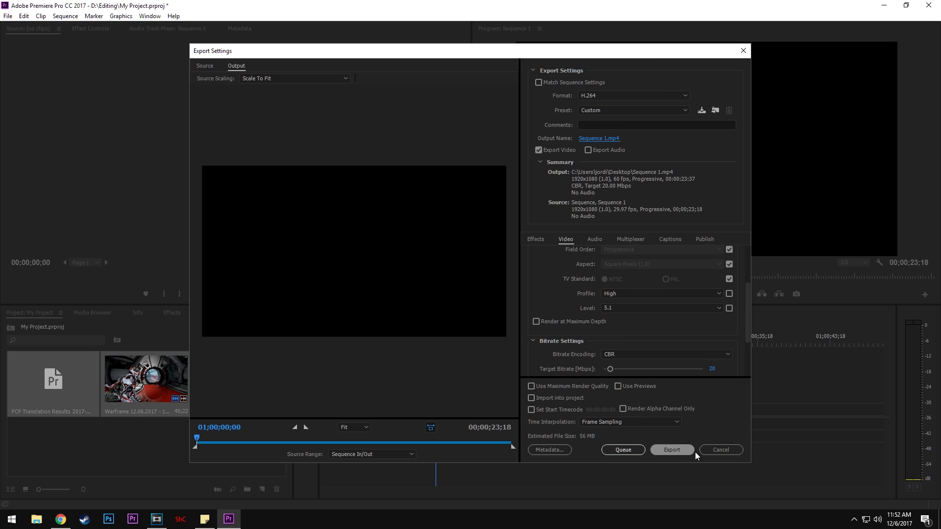
pyautogui.click(678, 452)
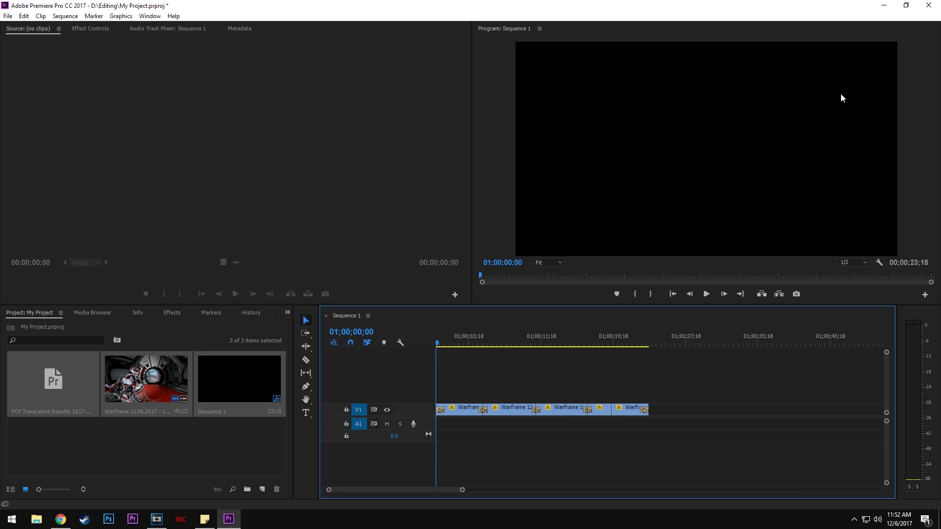
# Step: In Vegas Pro, open Render As and customize the Sony Tablet 720p template
pyautogui.hotkey('alt', 'Tab')
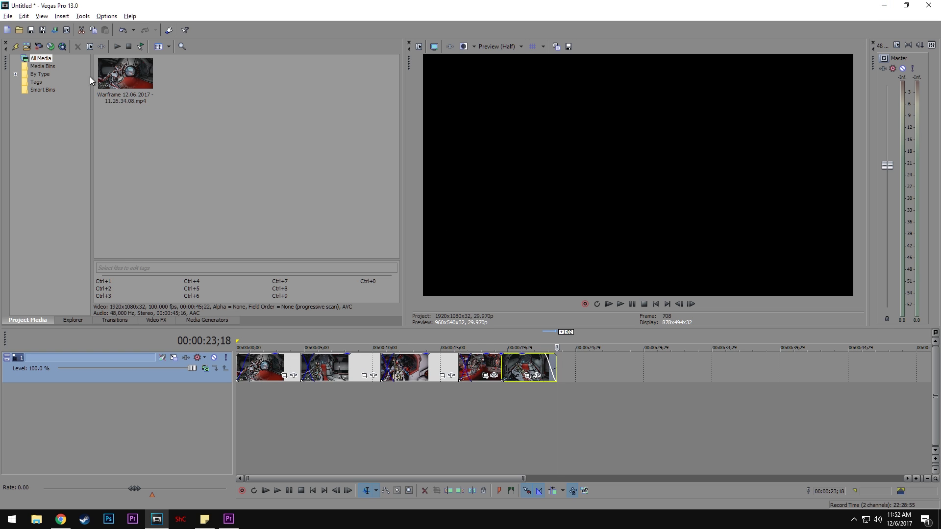
pyautogui.click(8, 15)
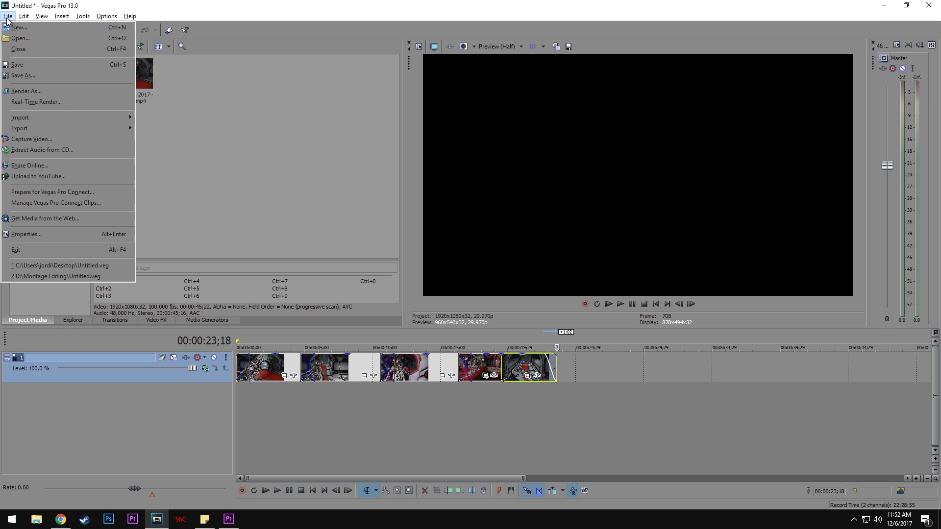
pyautogui.click(39, 92)
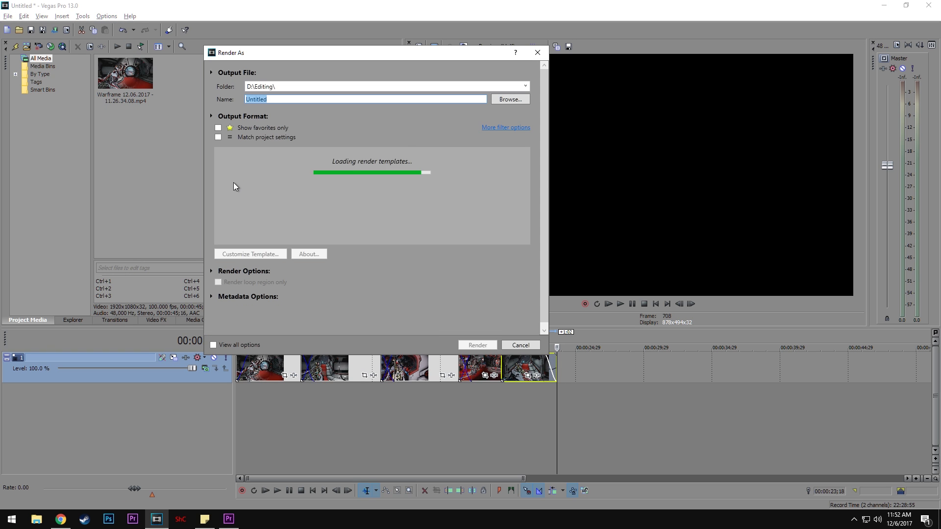
pyautogui.click(261, 177)
pyautogui.click(268, 254)
# Step: Set the template to 1920x1080 frame size, High profile and 60 fps
pyautogui.click(371, 135)
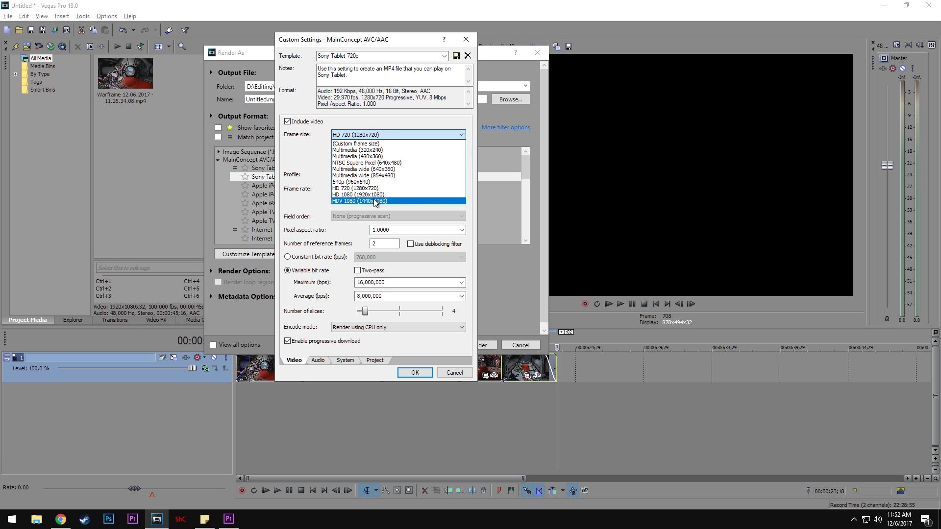
pyautogui.click(372, 195)
pyautogui.click(365, 175)
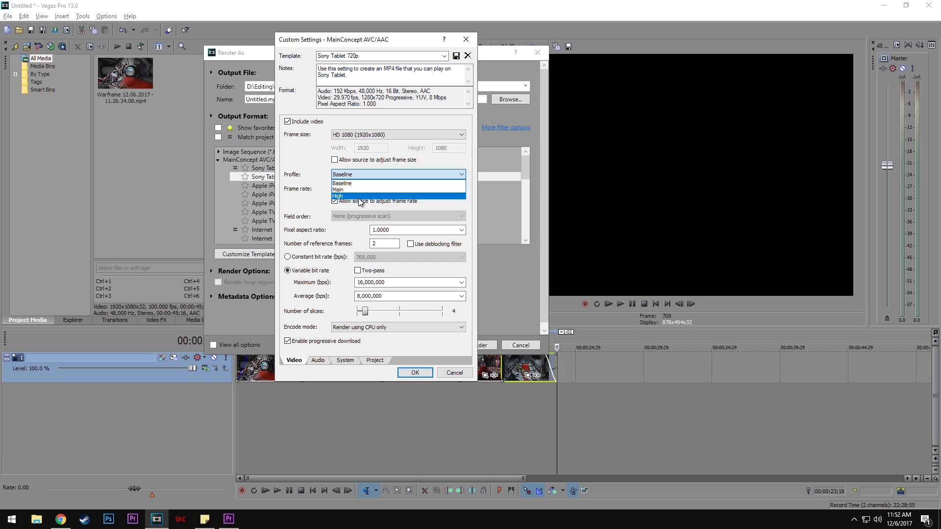
pyautogui.click(360, 192)
pyautogui.click(461, 189)
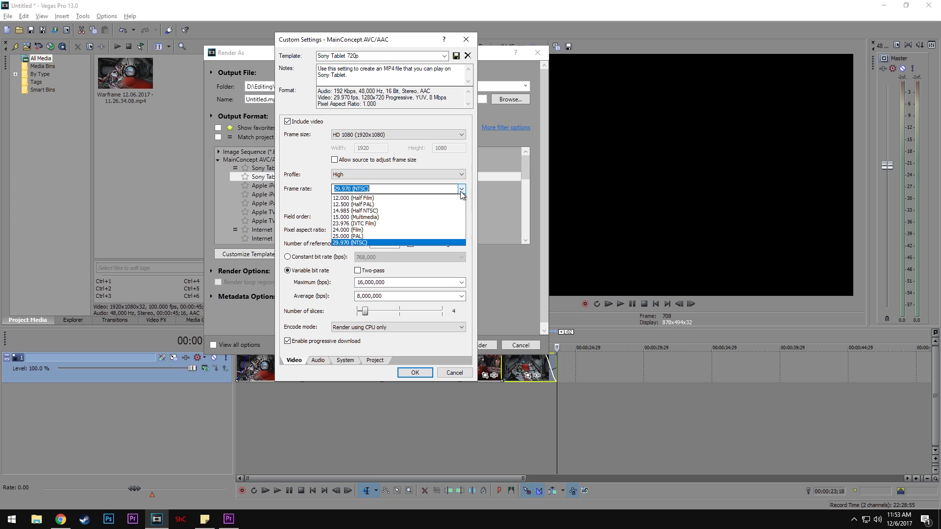
pyautogui.click(410, 189)
pyautogui.write('60')
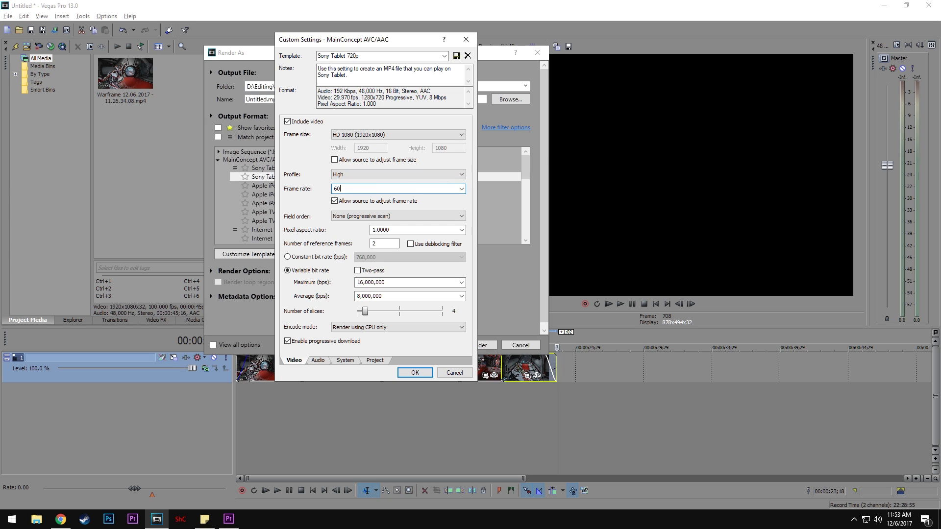
pyautogui.click(394, 201)
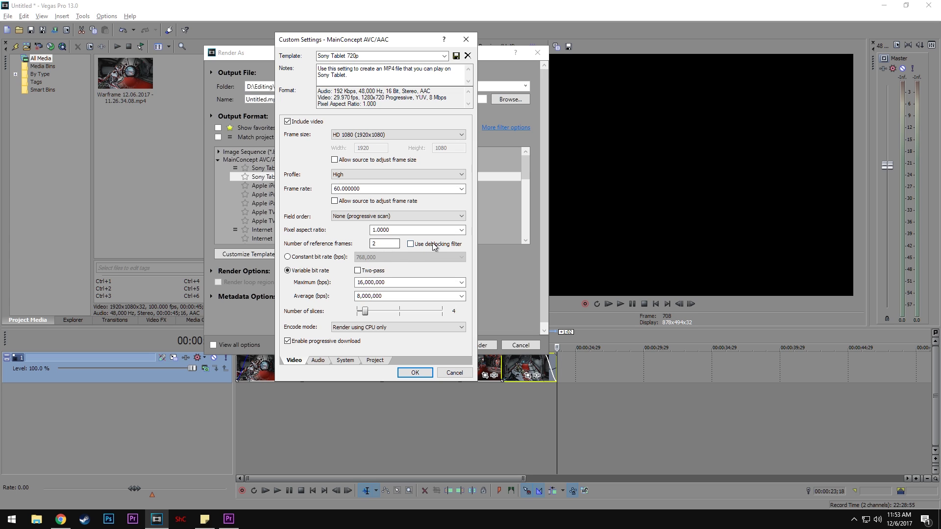
# Step: Use constant 20,000,000 bps with CUDA encoding, no audio, and Best rendering quality
pyautogui.click(318, 257)
pyautogui.click(383, 257)
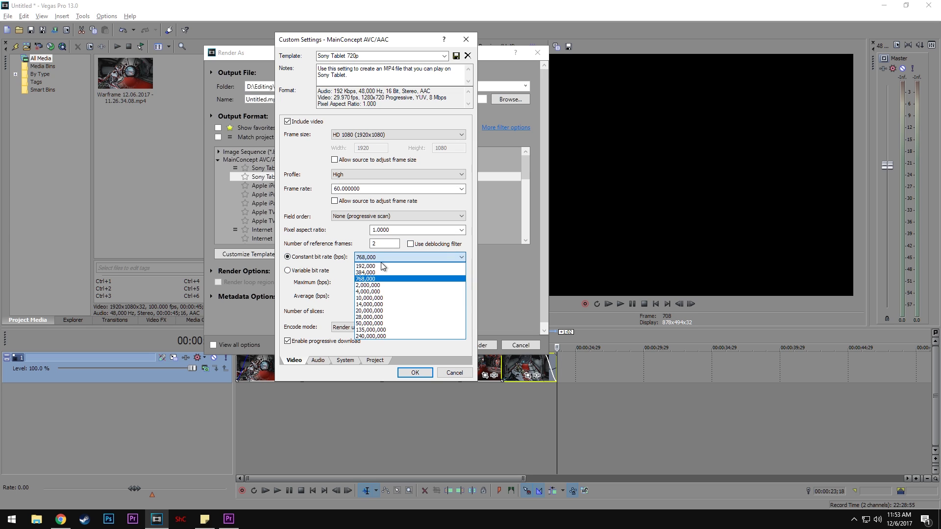
pyautogui.click(376, 311)
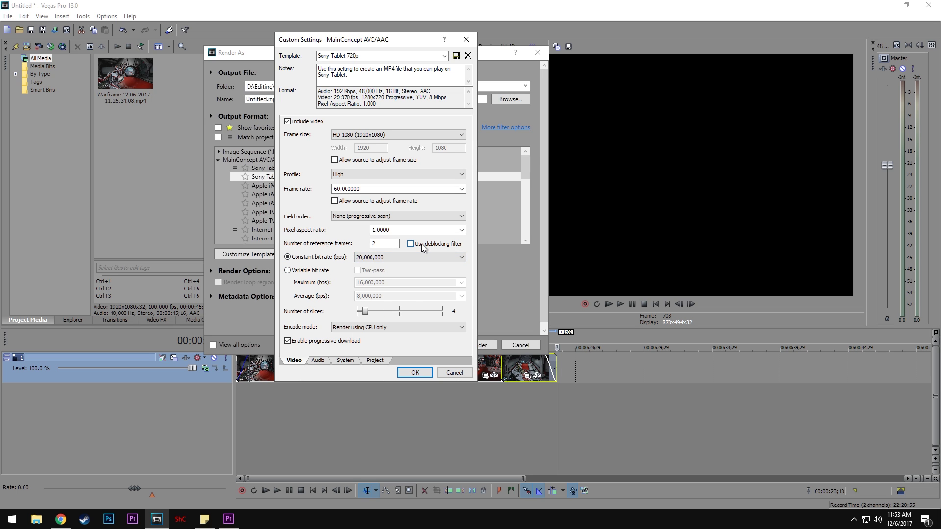
pyautogui.click(373, 327)
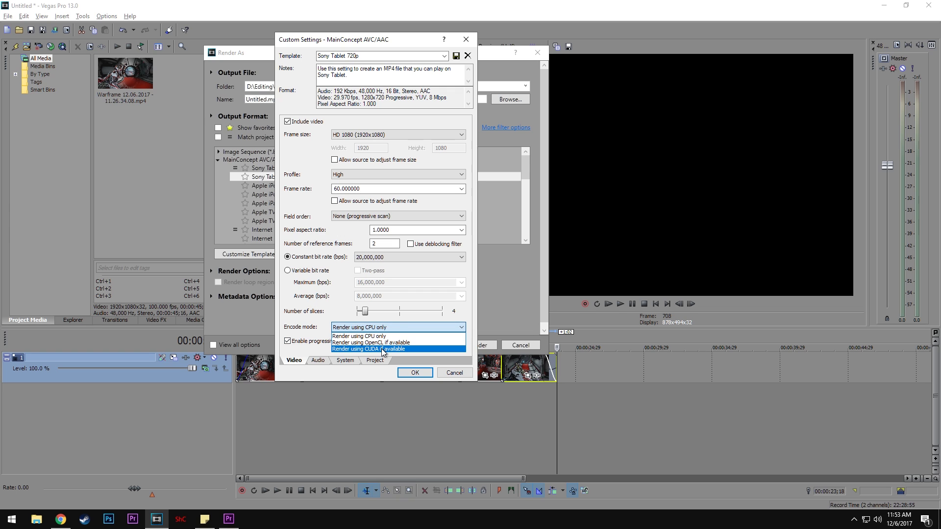
pyautogui.click(382, 348)
pyautogui.click(330, 360)
pyautogui.click(288, 121)
pyautogui.click(375, 360)
pyautogui.click(417, 126)
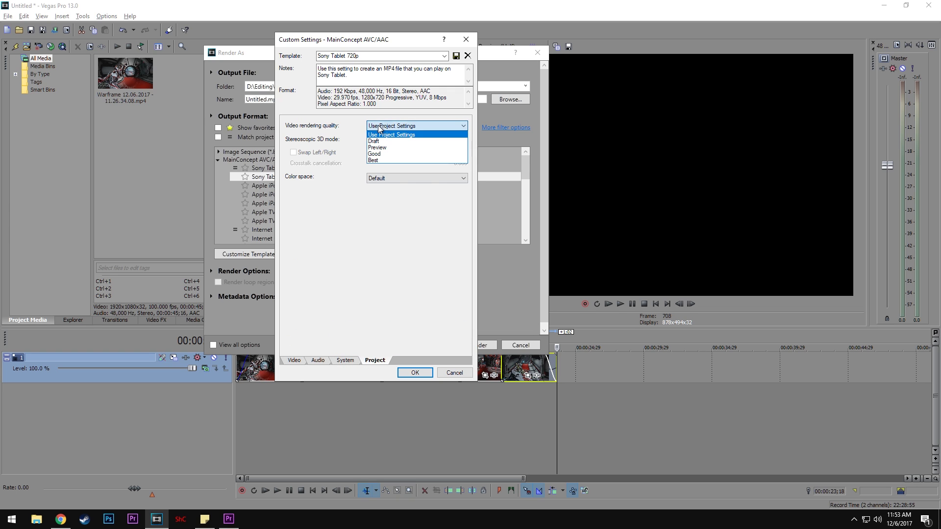
pyautogui.click(393, 160)
# Step: Apply the custom template, name the output 'vegas test' on the Desktop, and render
pyautogui.click(411, 373)
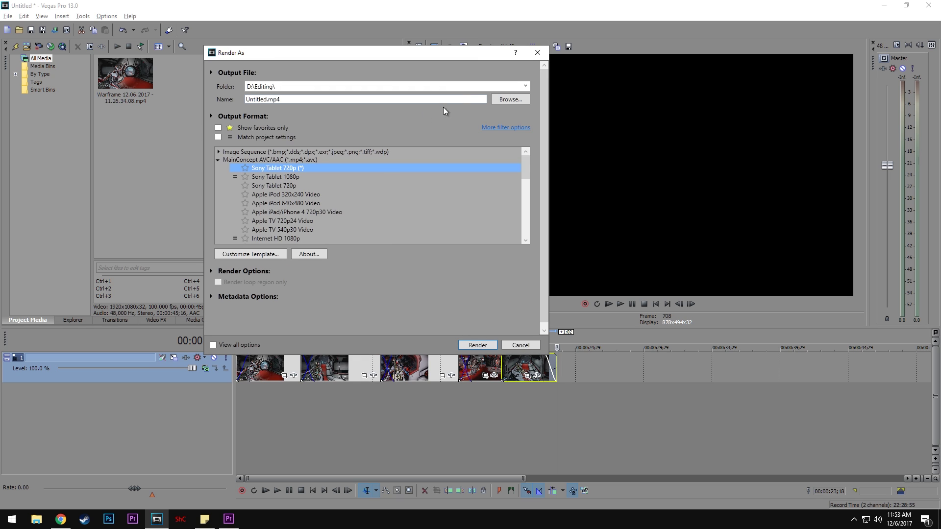
pyautogui.click(513, 101)
pyautogui.click(244, 134)
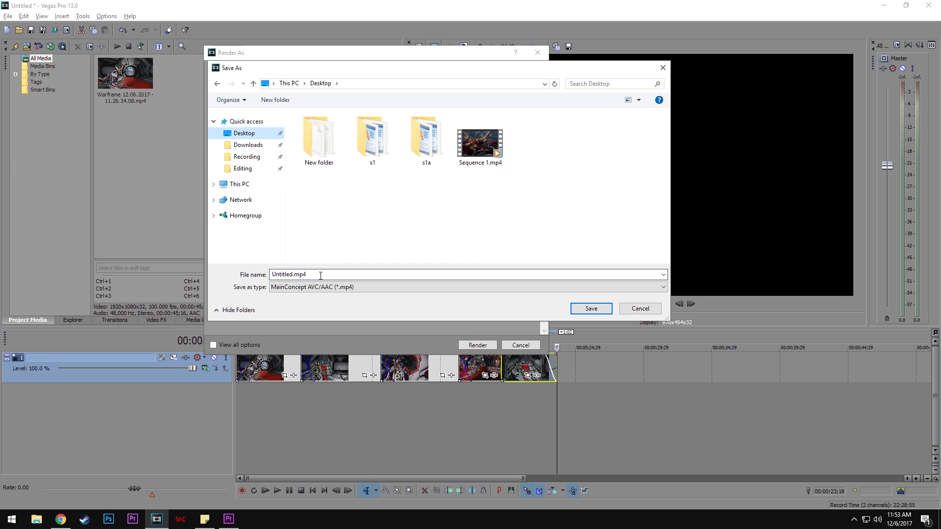
pyautogui.click(320, 275)
pyautogui.write('vegas')
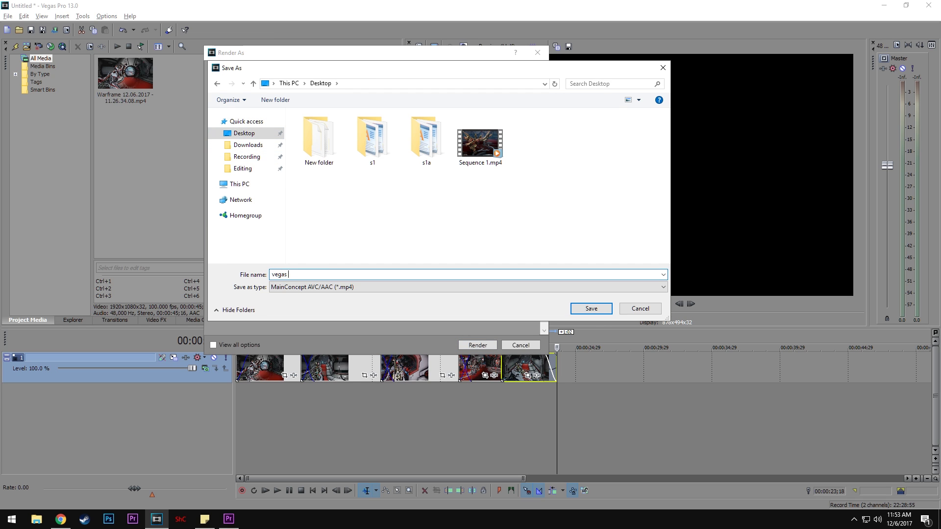
pyautogui.write(' test')
pyautogui.press('Return')
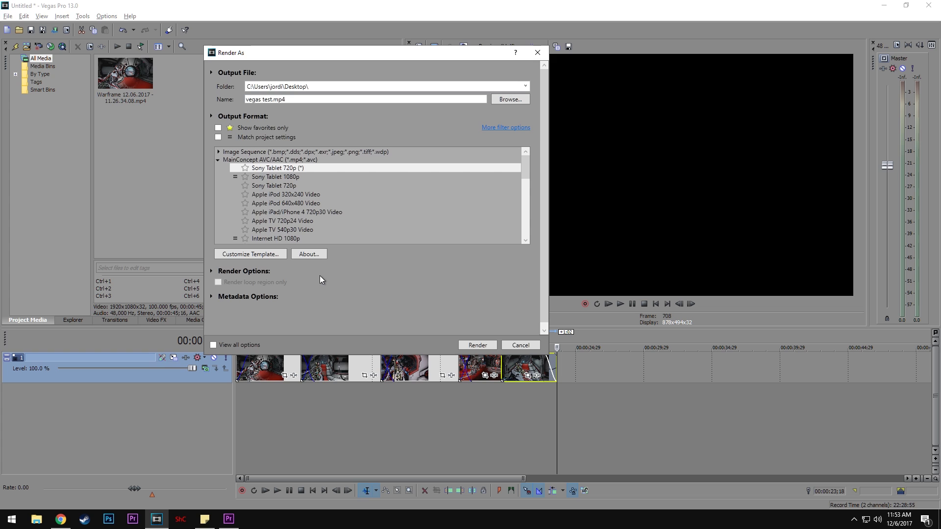
pyautogui.click(478, 346)
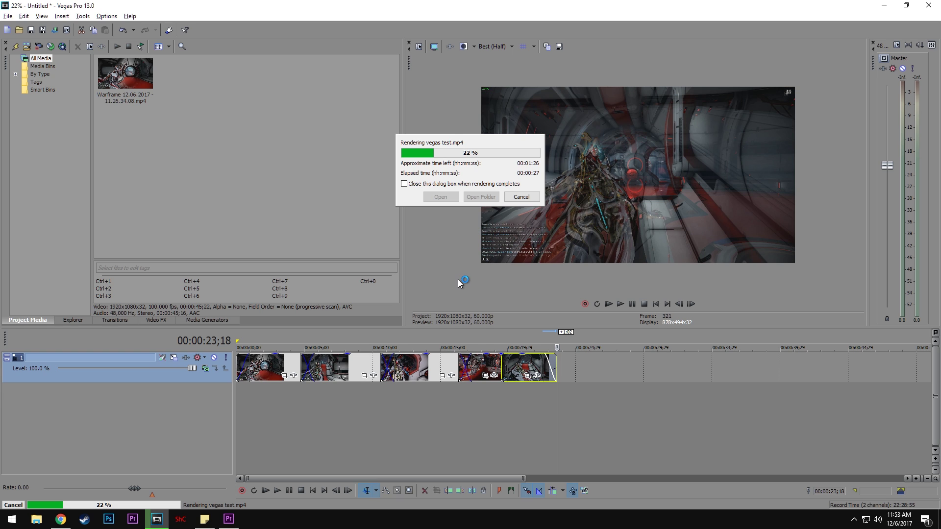
# Step: Minimize Vegas Pro to reveal the rendered MP4 files on the desktop
pyautogui.click(885, 6)
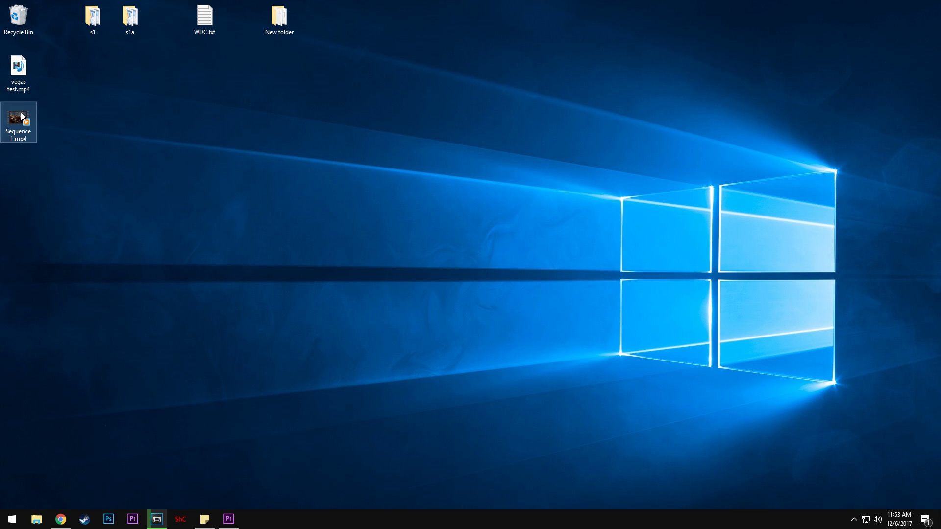